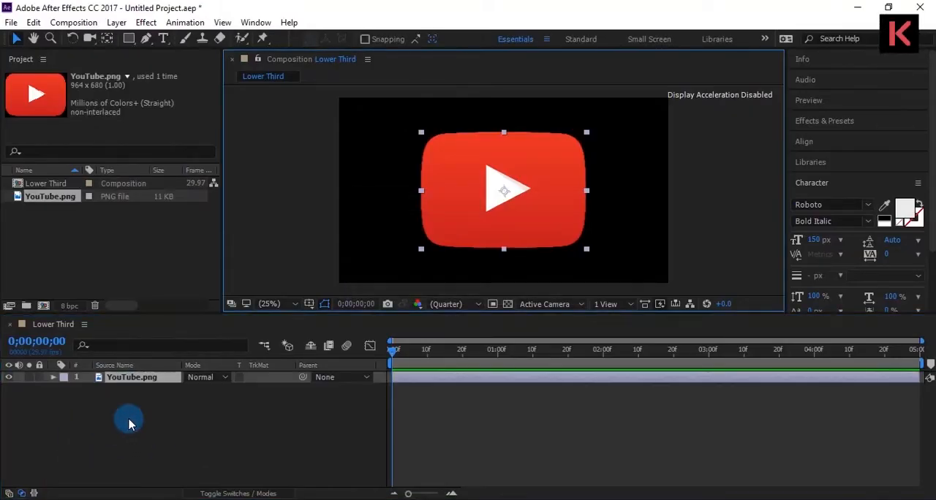
Pre-compose the YouTube.png layer as Logo Holder, moving all attributes into the new composition.
right_click(136, 383)
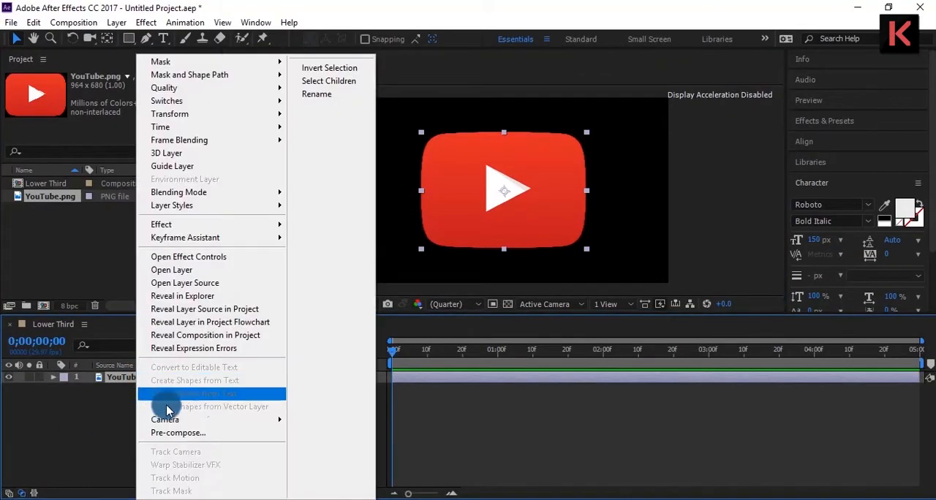
click(176, 430)
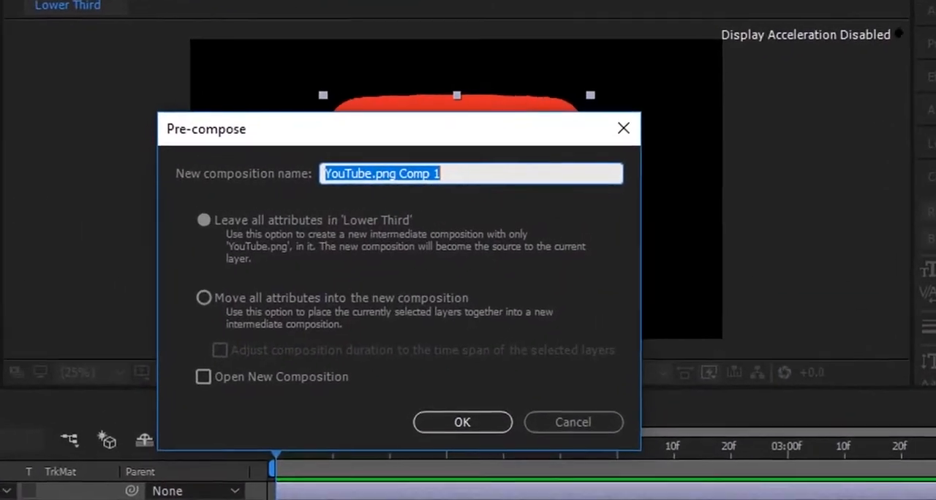
text(Logo Holder)
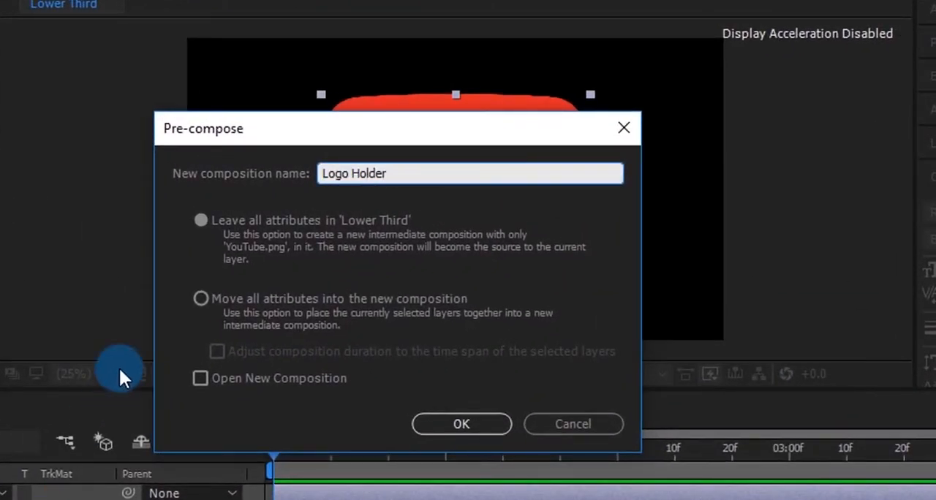
click(194, 298)
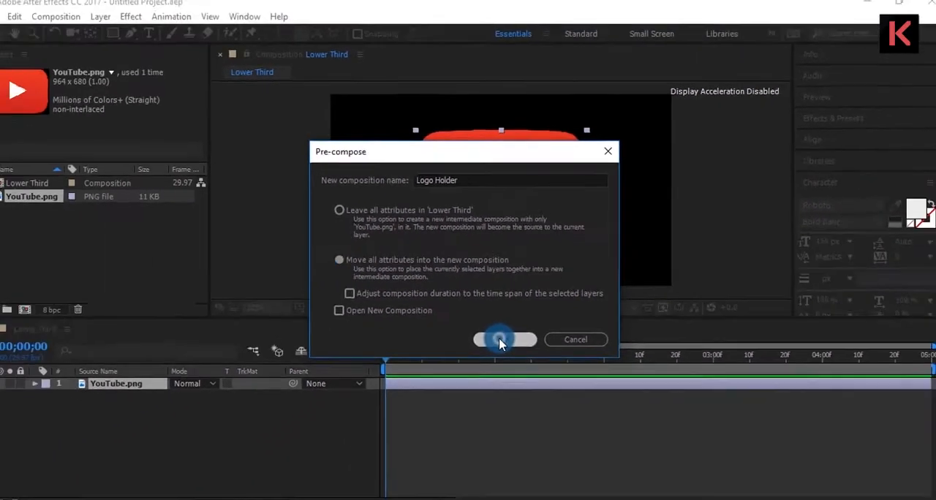
click(461, 424)
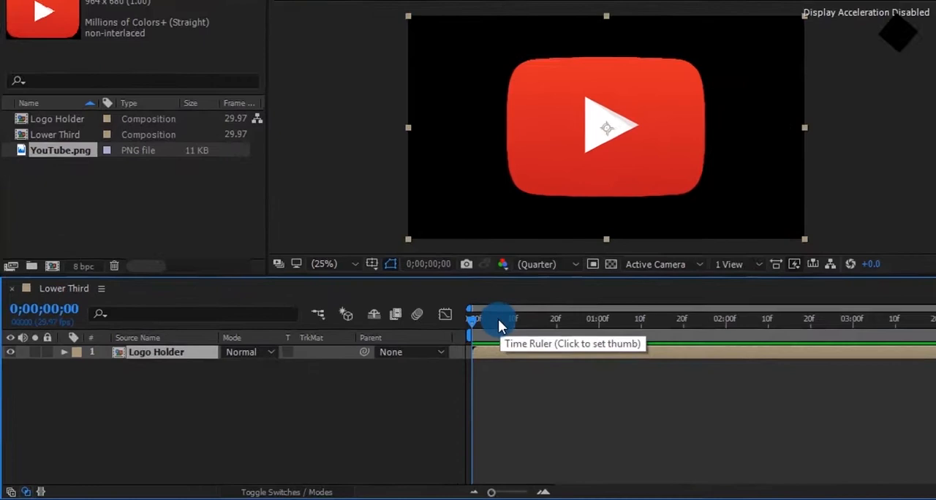
Animate the Logo Holder layer's Scale from 0% at the first frame to 30% at 0;00;00;20, and preview it.
key(s)
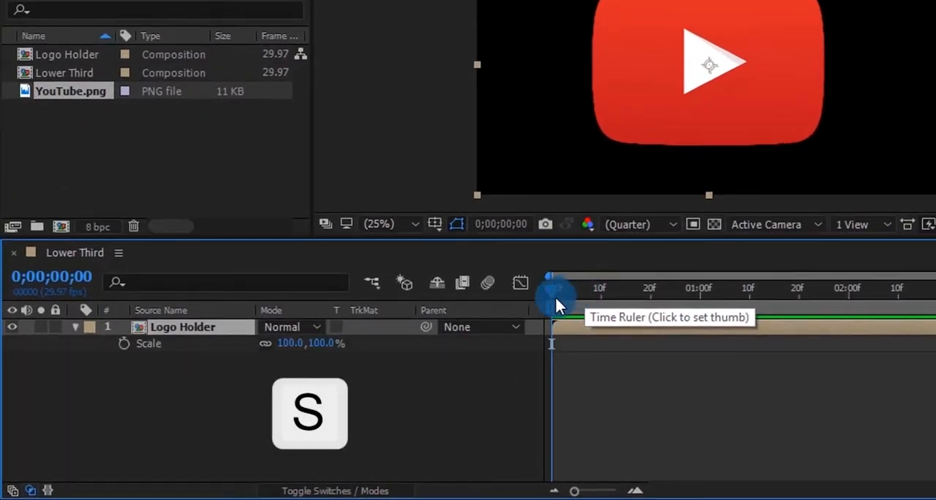
click(124, 343)
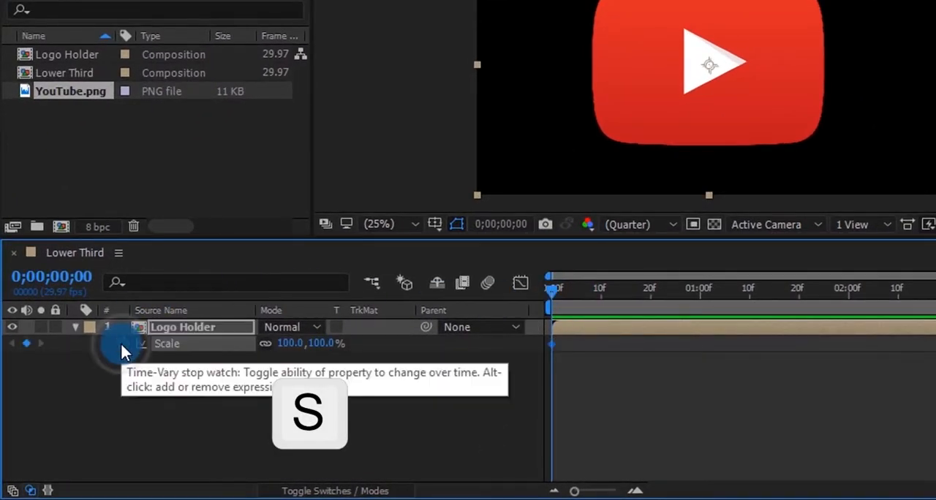
click(286, 343)
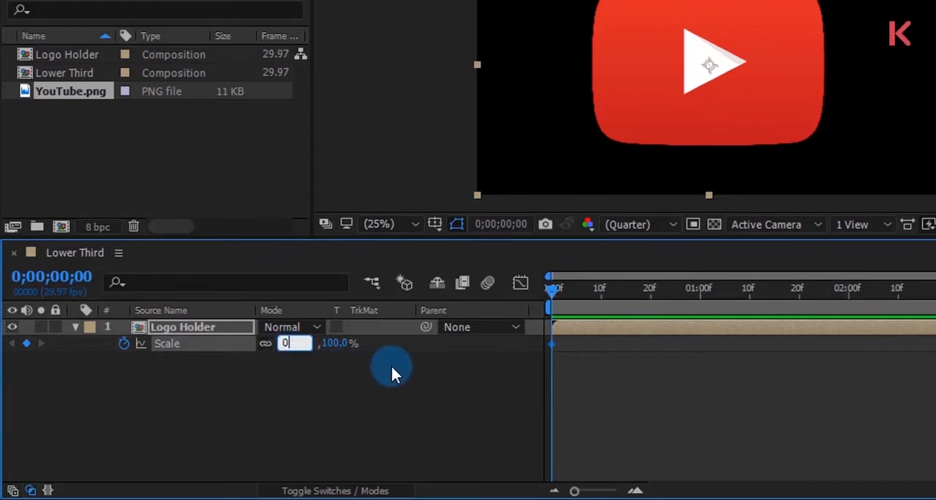
click(651, 293)
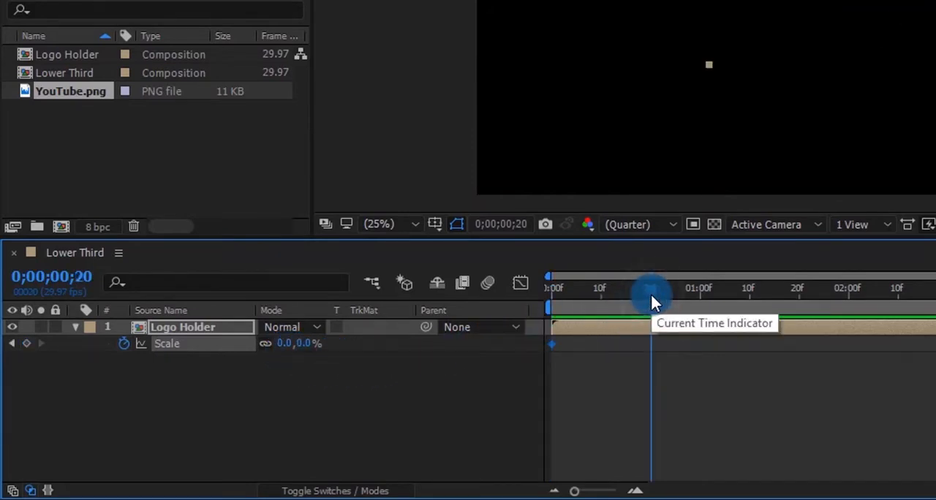
click(310, 345)
text(30)
click(309, 363)
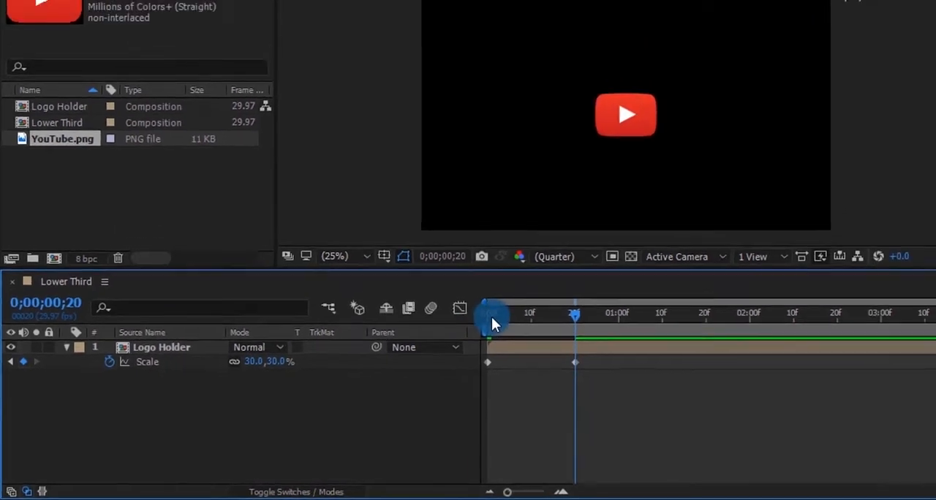
click(553, 290)
key(space)
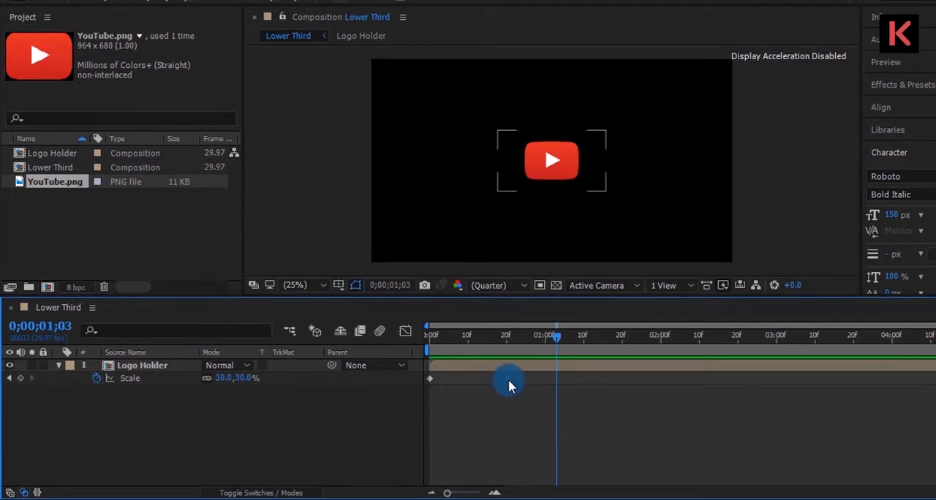
Apply Easy Ease to both Scale keyframes of the Logo Holder layer.
drag(517, 382, 428, 393)
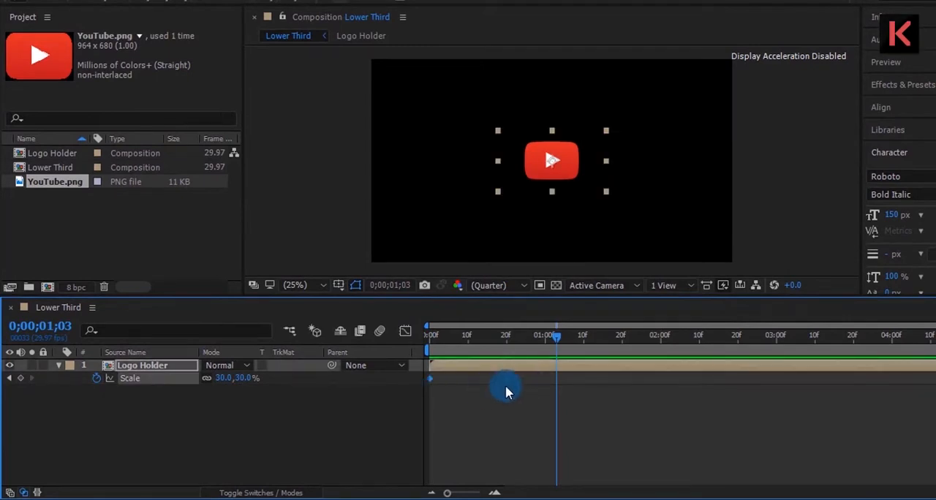
right_click(508, 382)
mouse_move(522, 365)
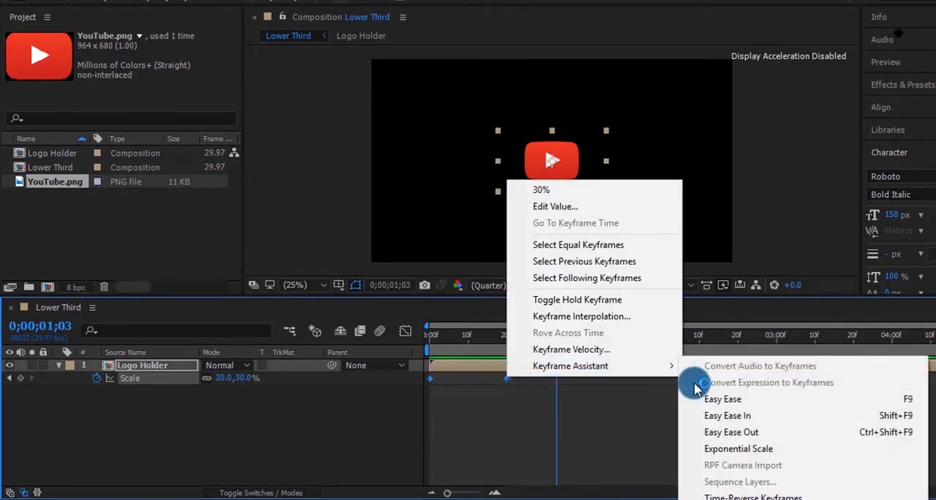
click(716, 402)
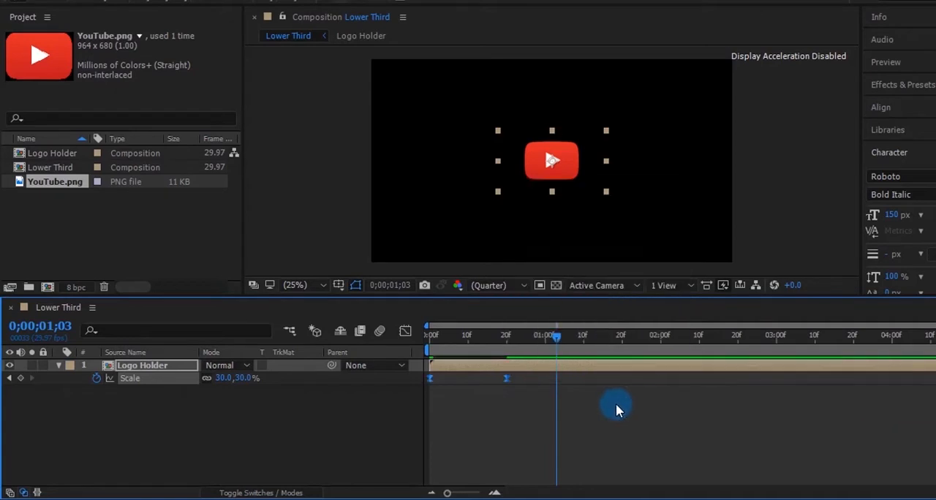
Reshape the Scale speed graph for a fast start and a long ease into the last keyframe, and preview it.
click(406, 330)
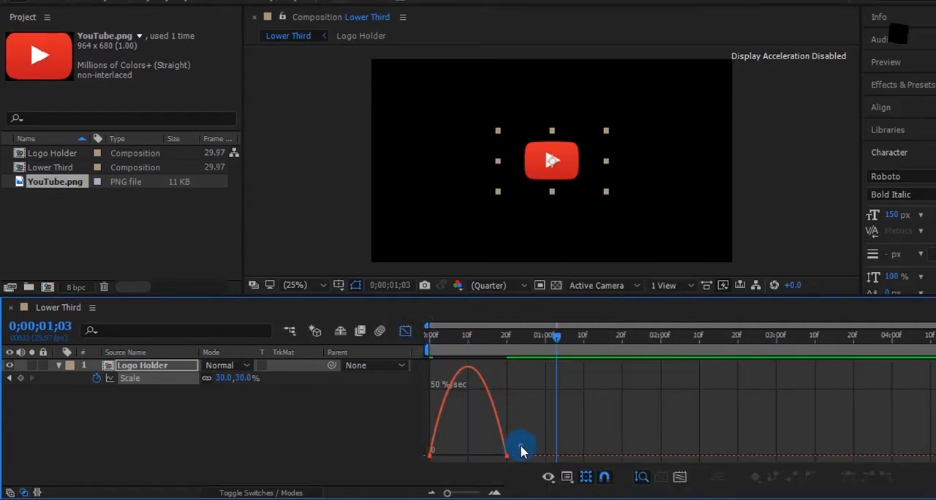
drag(522, 445, 463, 453)
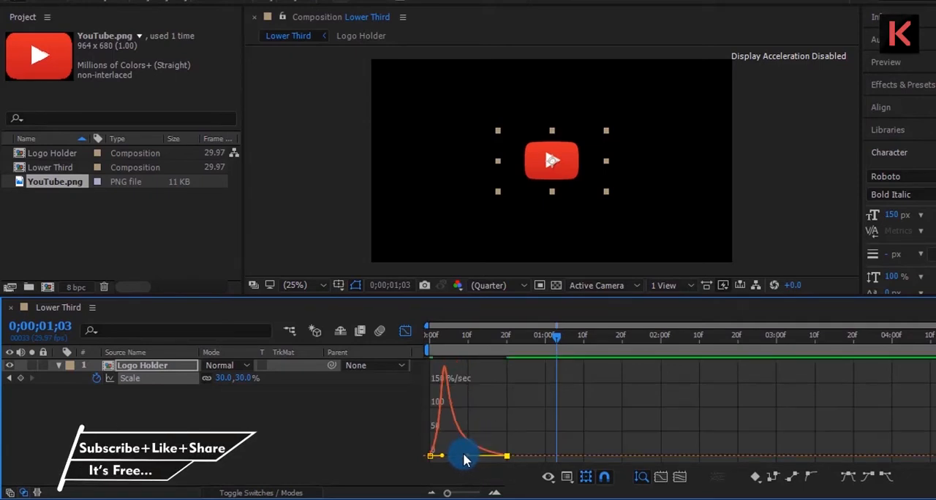
click(405, 337)
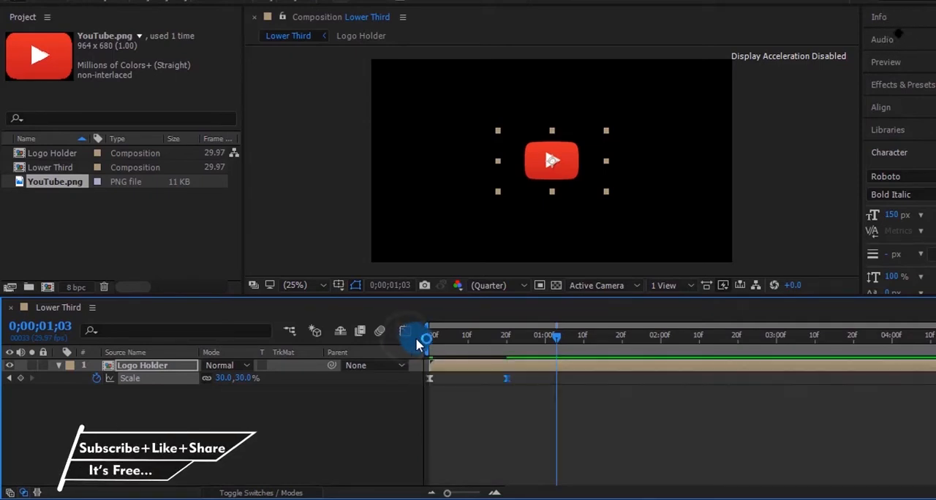
click(429, 340)
key(space)
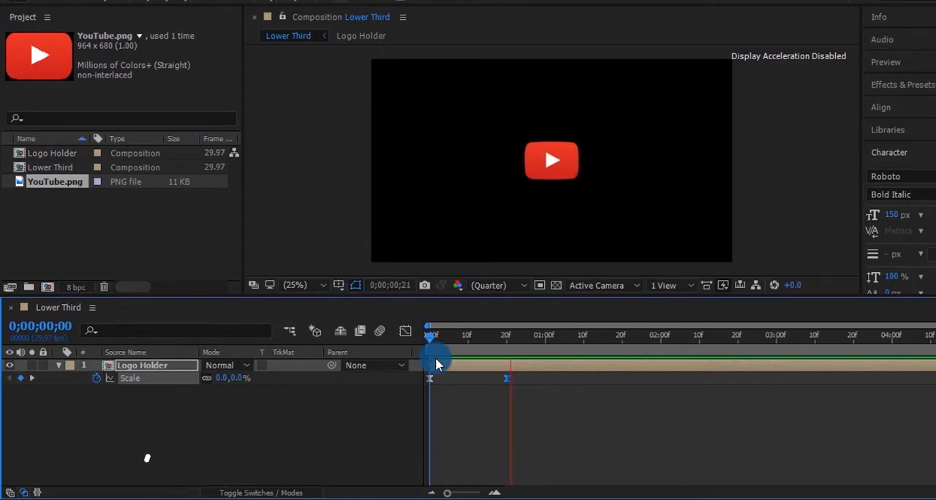
key(space)
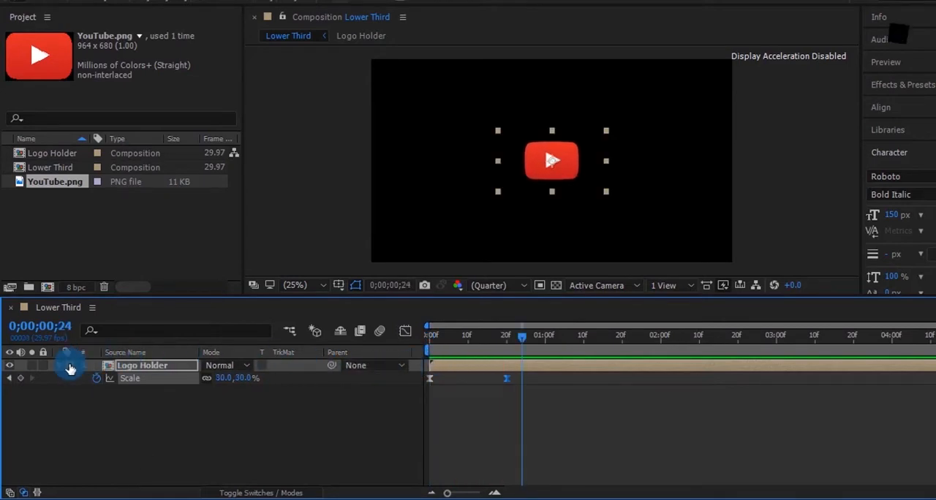
Keyframe the Logo Holder layer's Rotation at 0° on 0;00;00;20 and at 70° on the first frame.
key(r)
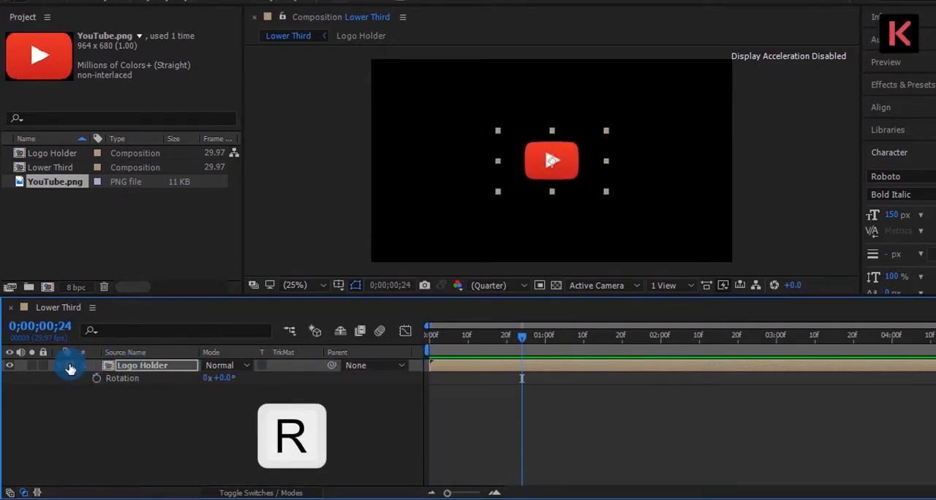
drag(488, 334, 505, 335)
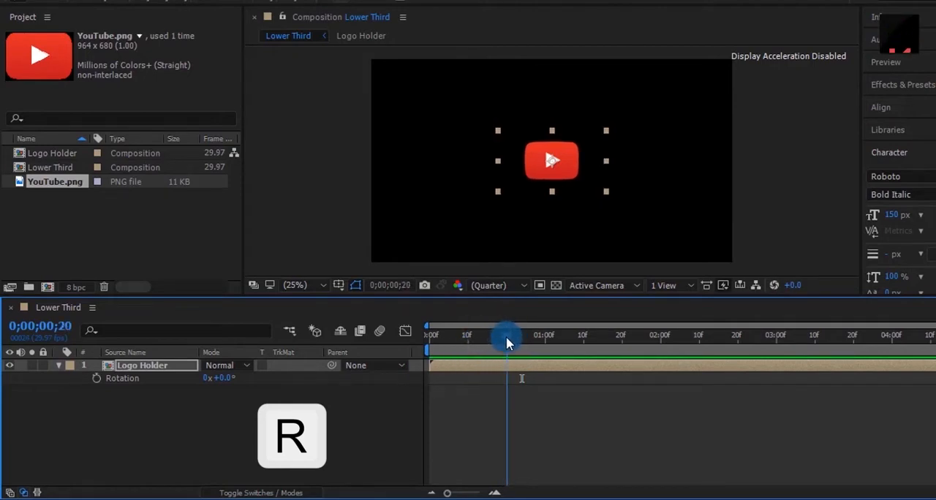
click(96, 378)
drag(473, 339, 405, 352)
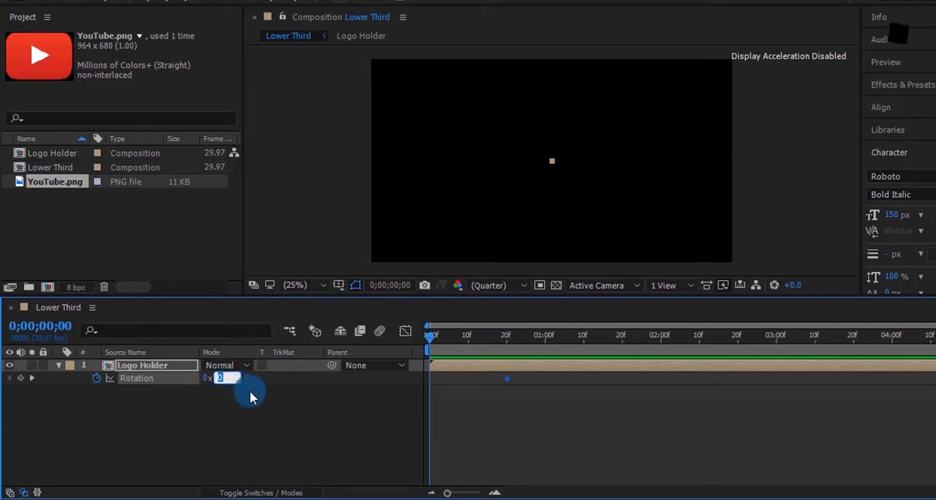
text(70)
click(266, 404)
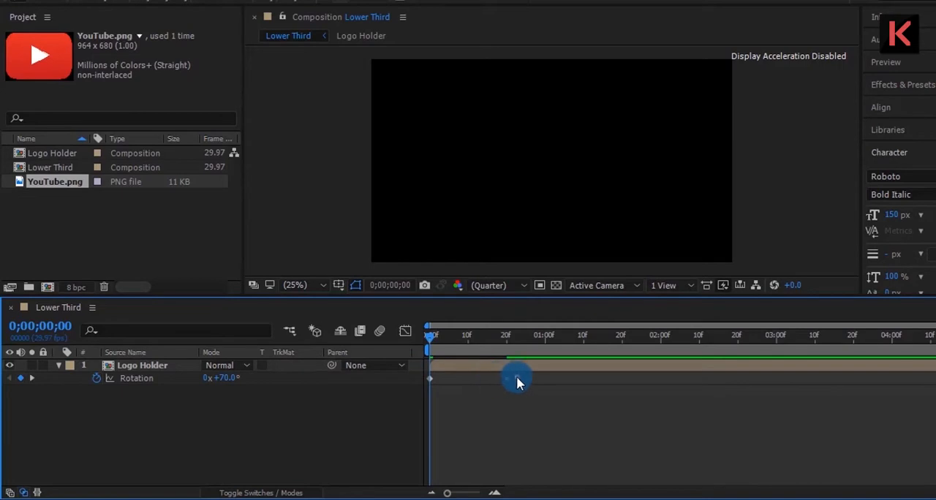
Apply Easy Ease to both Rotation keyframes of the Logo Holder layer.
drag(516, 379, 423, 388)
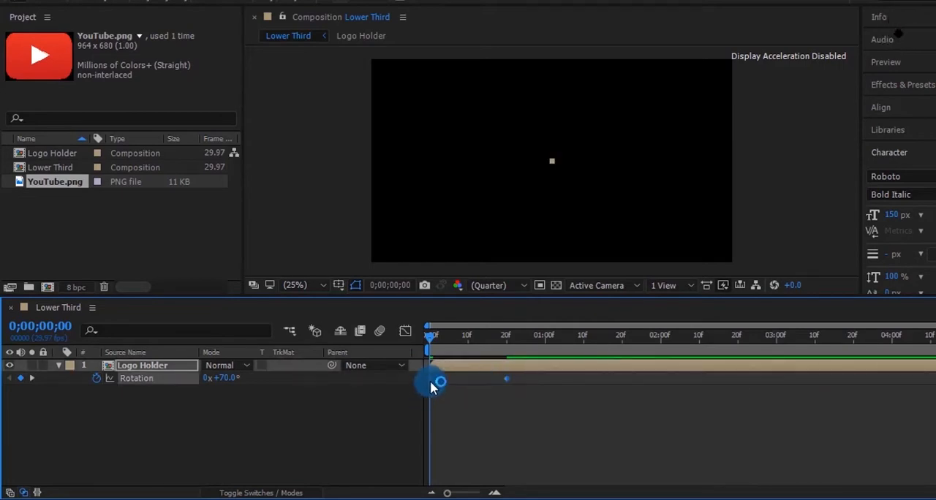
right_click(430, 378)
mouse_move(517, 370)
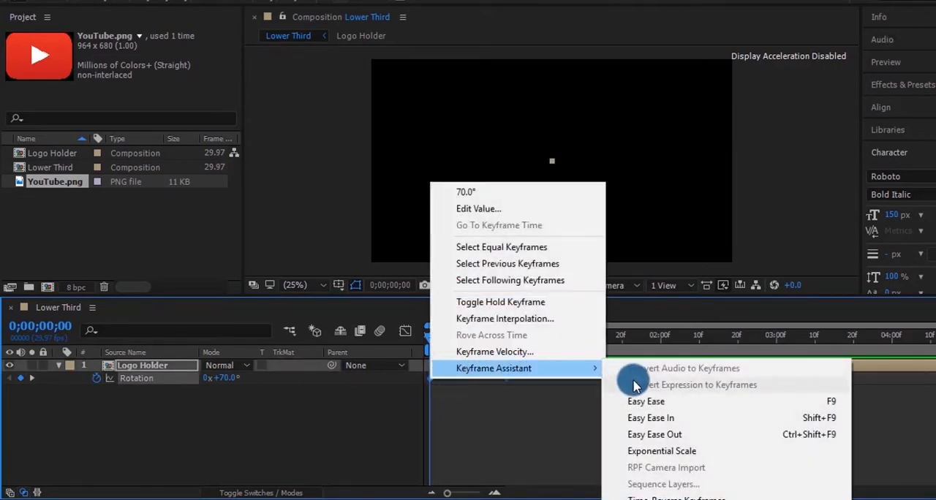
click(637, 397)
Reshape the Rotation speed graph to peak early and ease slowly into the last keyframe, and scrub through to 0;00;00;20.
click(405, 334)
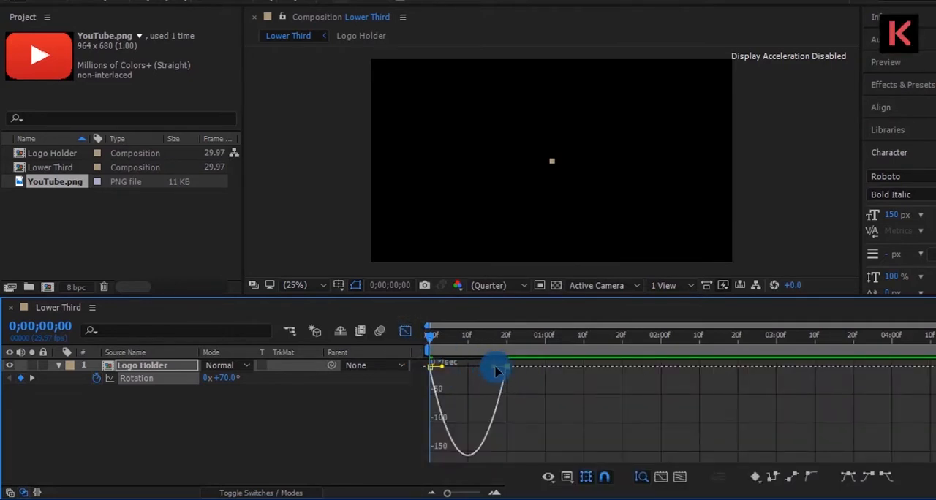
drag(493, 369, 462, 367)
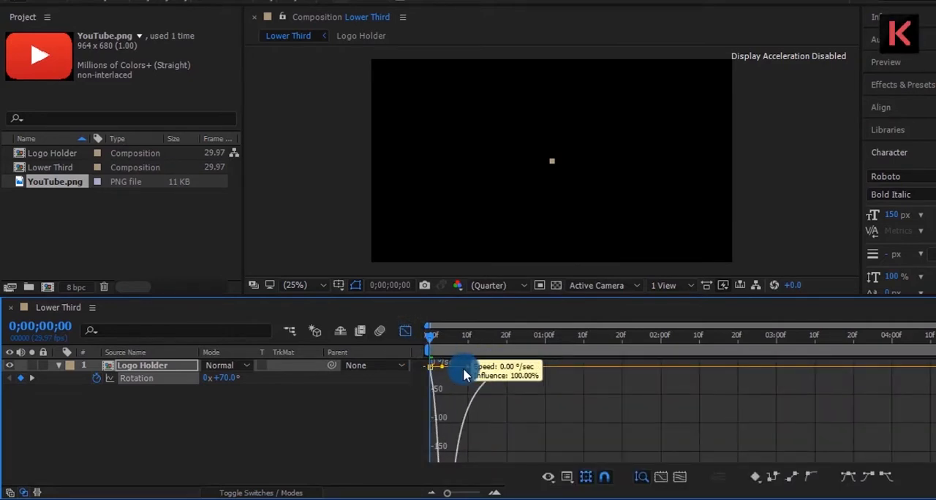
click(406, 332)
drag(434, 340, 502, 353)
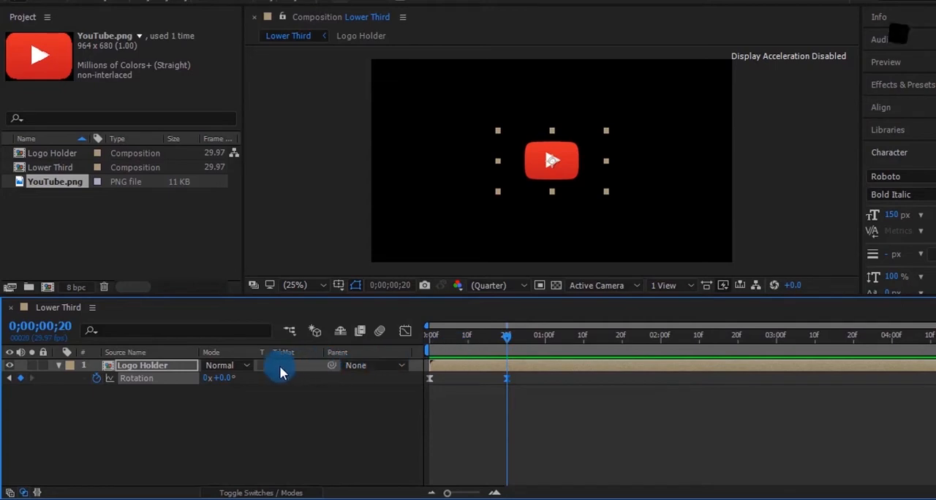
Enable motion blur for the Logo Holder layer and the Lower Third composition, and preview the animation.
click(272, 492)
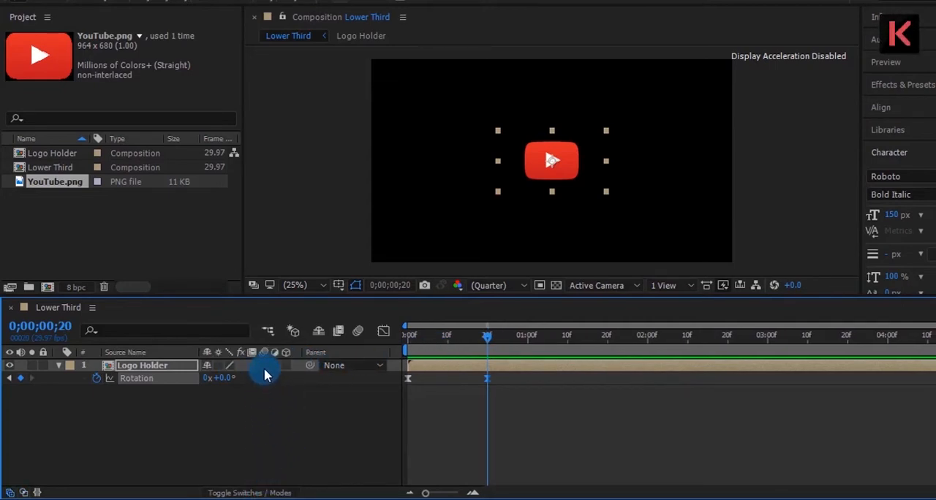
click(356, 332)
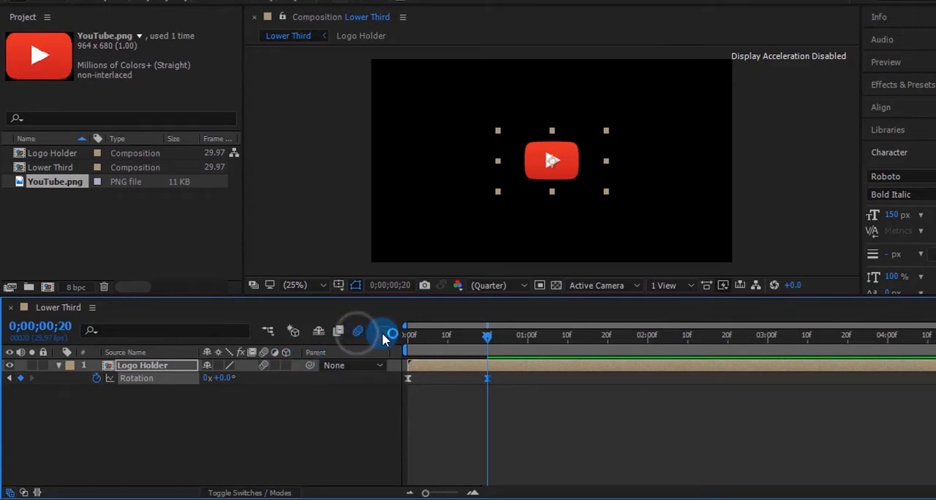
click(414, 336)
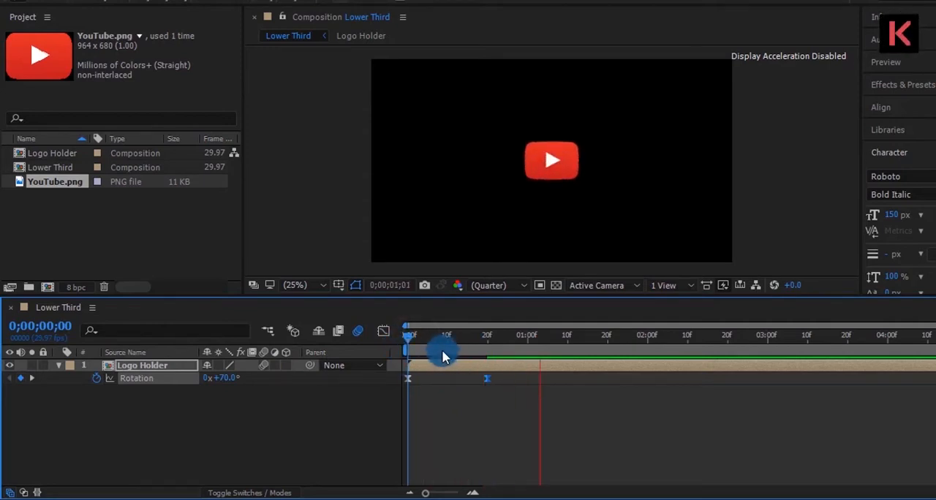
drag(440, 341, 409, 353)
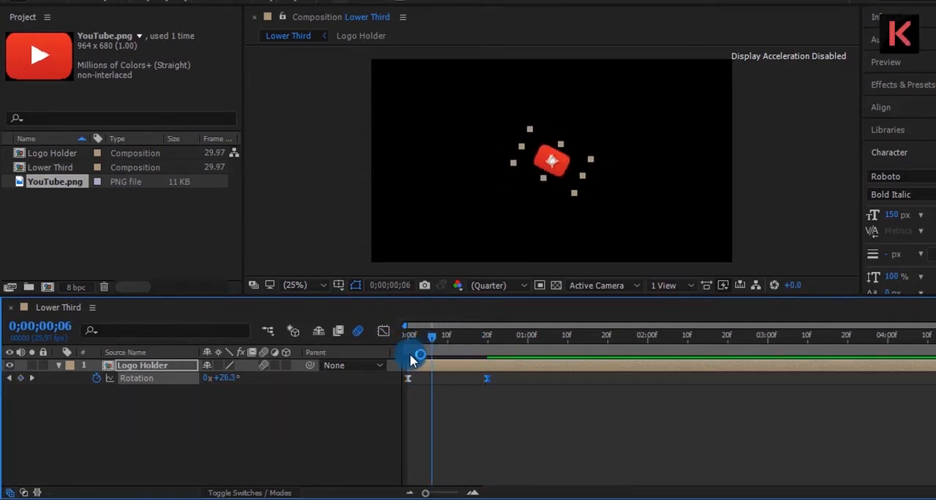
key(space)
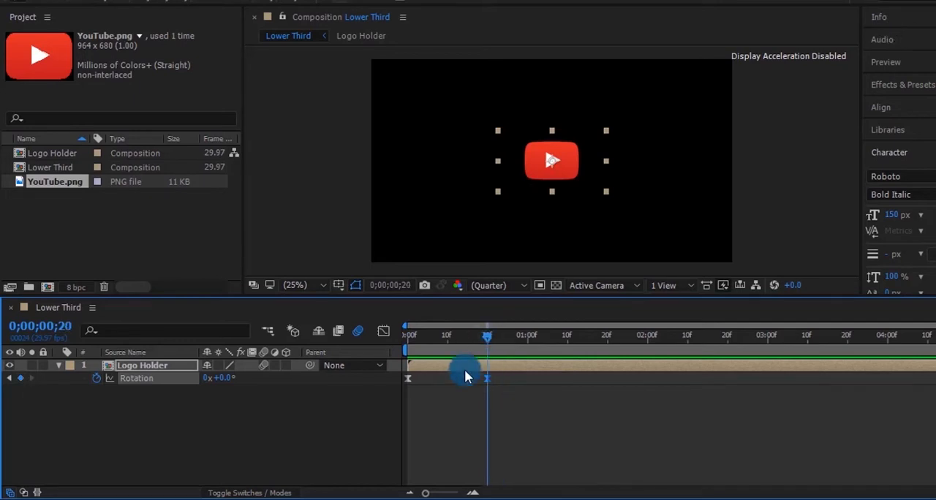
Keyframe the Logo Holder layer's Position at 960, 540 on 0;00;00;20 and at 448, 540 on 0;00;01;05.
key(p)
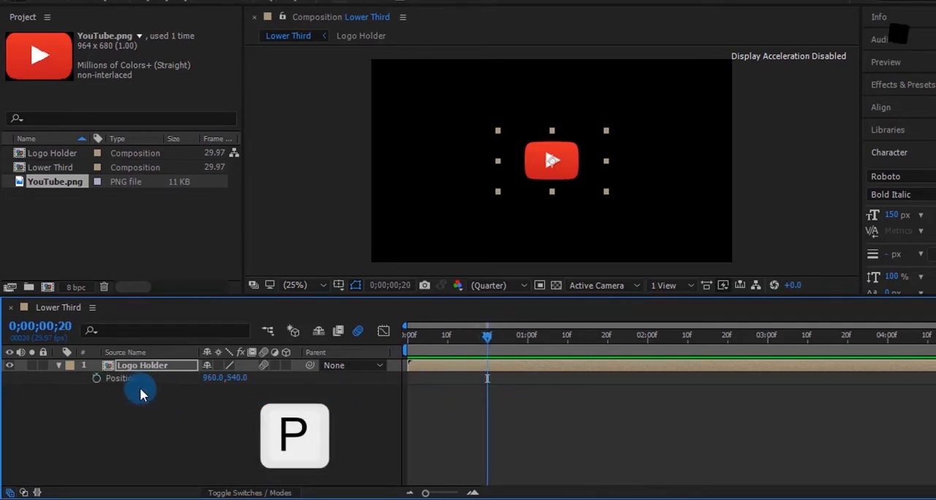
click(95, 378)
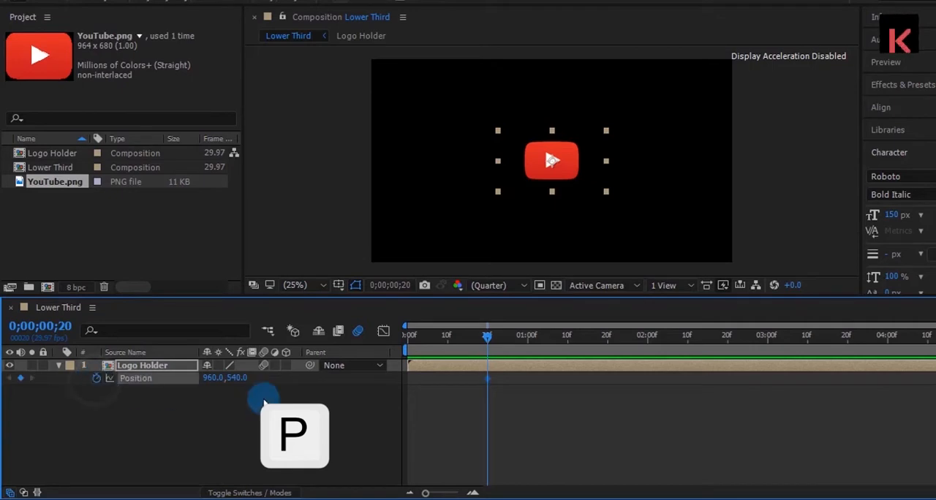
click(547, 335)
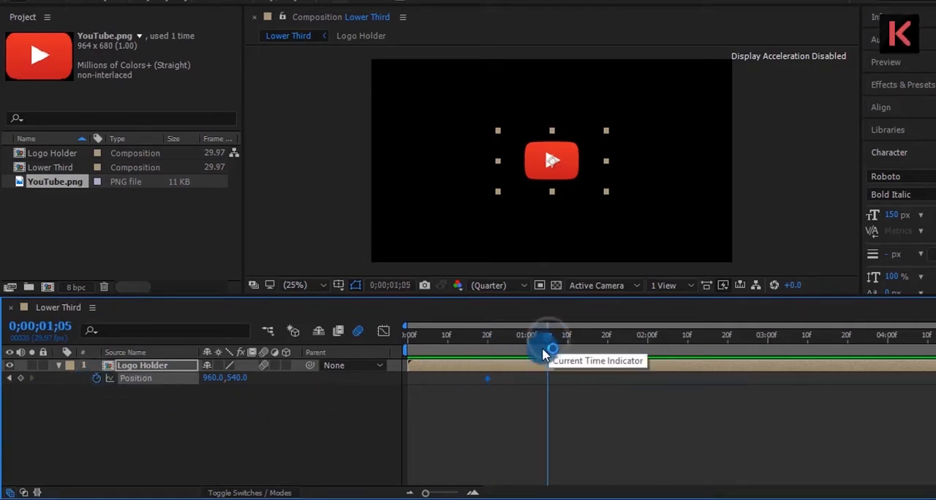
drag(220, 380, 41, 376)
drag(211, 377, 46, 372)
drag(206, 372, 203, 396)
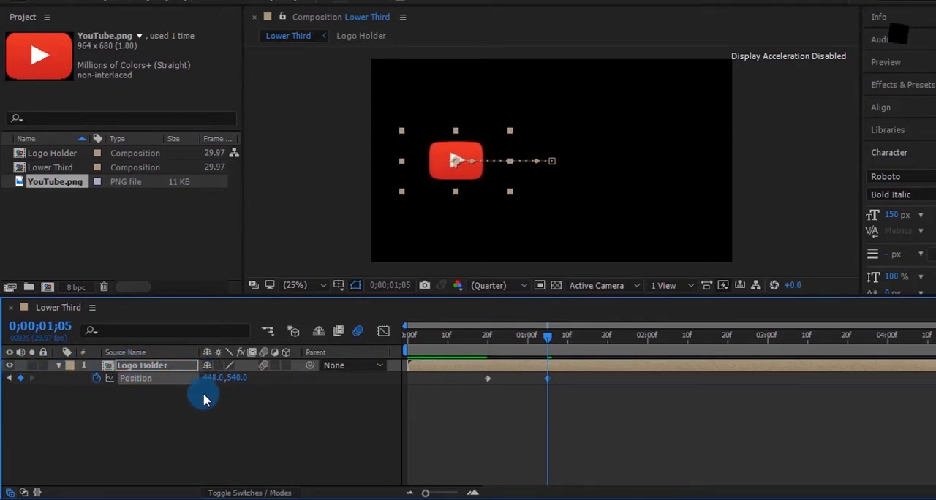
Apply Easy Ease to both Position keyframes of the Logo Holder layer and preview the logo's sideways move.
drag(552, 399, 476, 376)
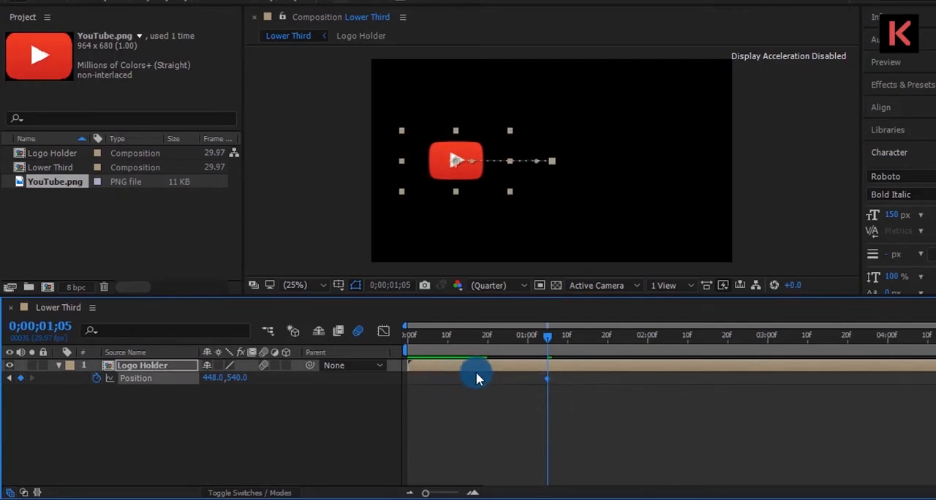
right_click(548, 378)
mouse_move(591, 367)
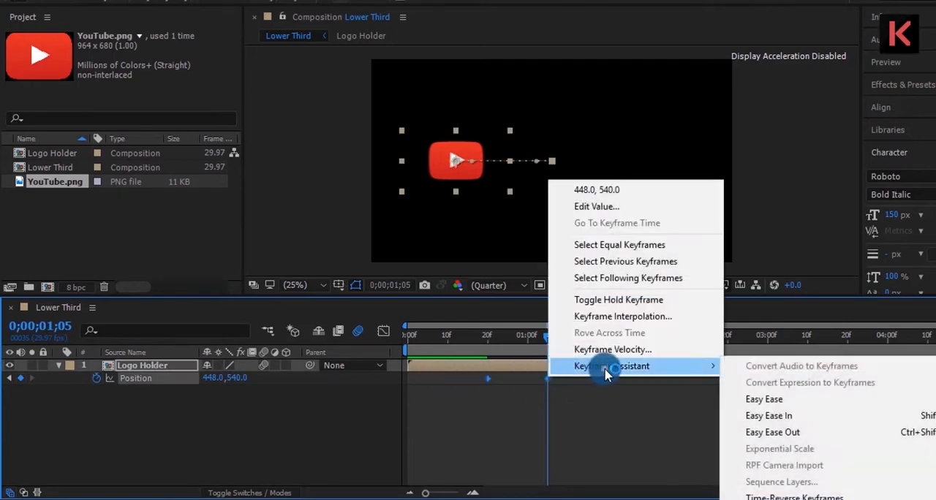
click(758, 402)
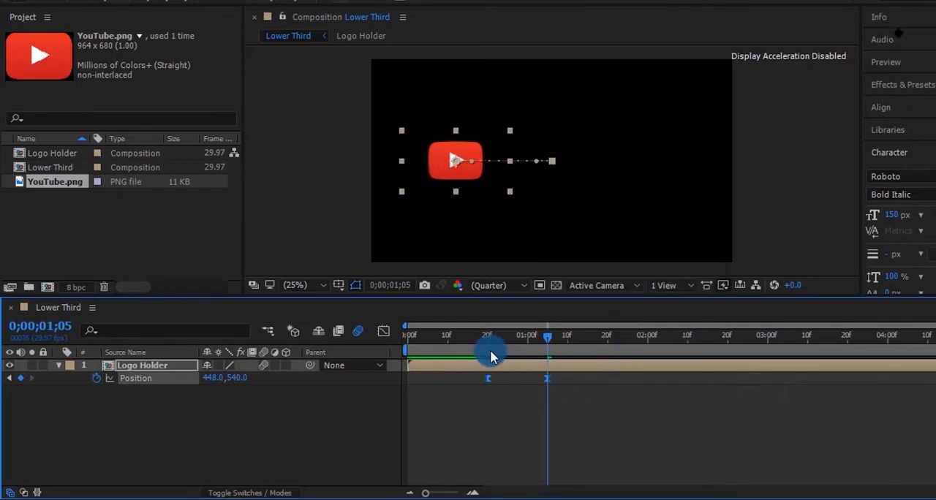
drag(485, 340, 468, 368)
key(space)
key(space)
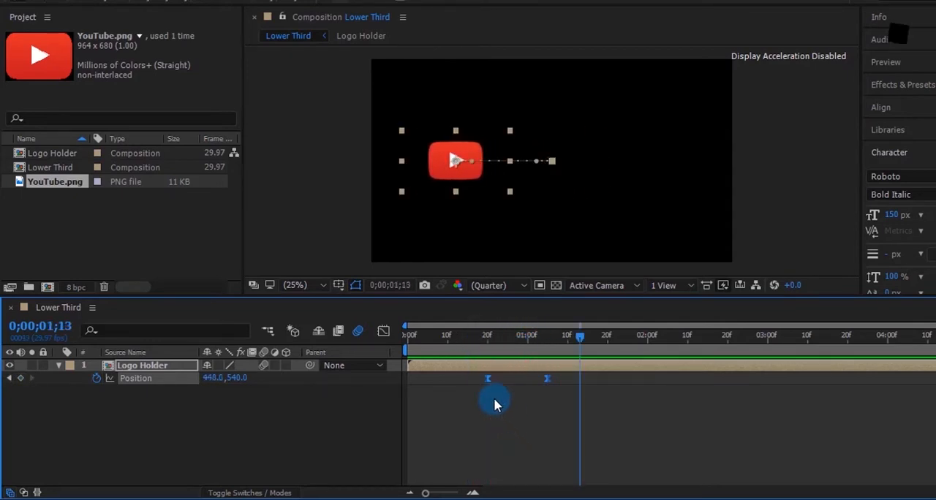
Set the current time to 0;00;01;05 and collapse the properties of the deselected Logo Holder layer.
click(495, 393)
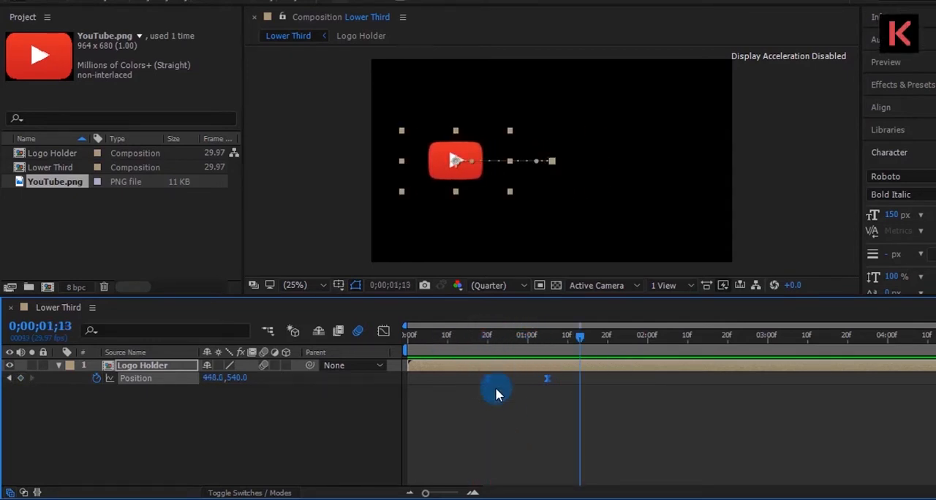
click(487, 341)
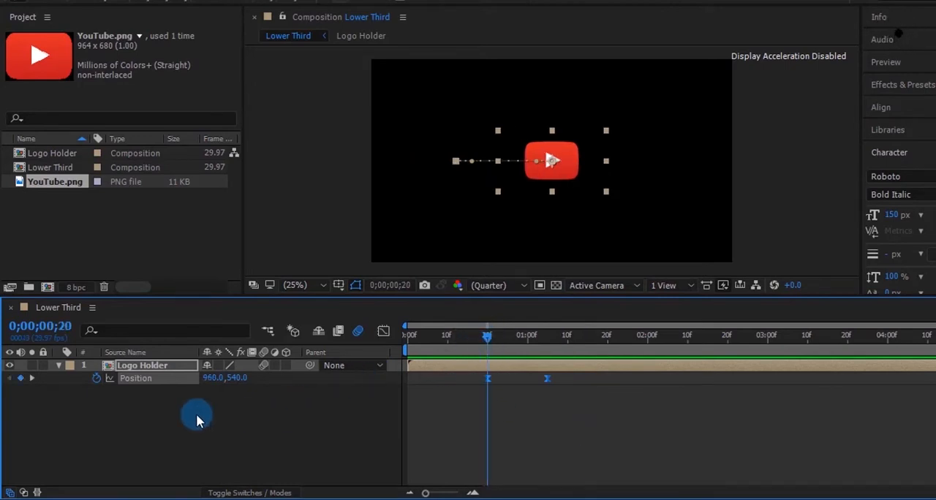
click(104, 413)
click(549, 341)
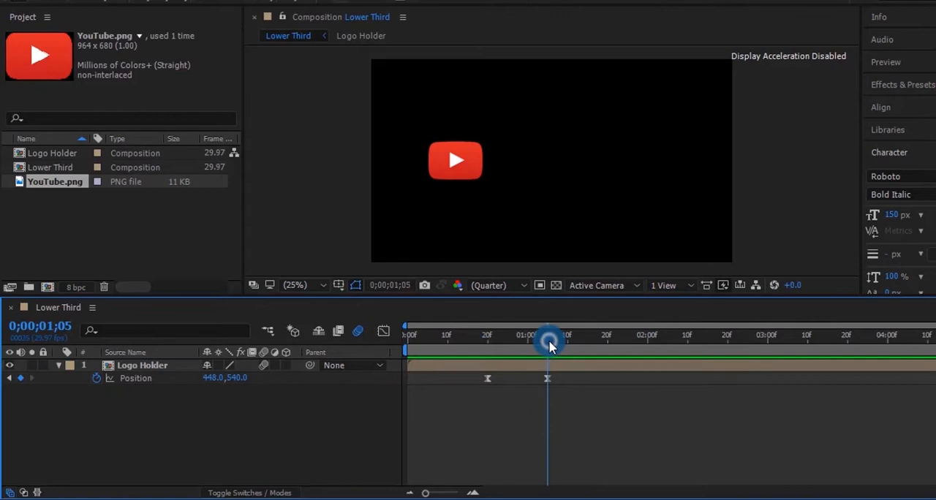
click(58, 365)
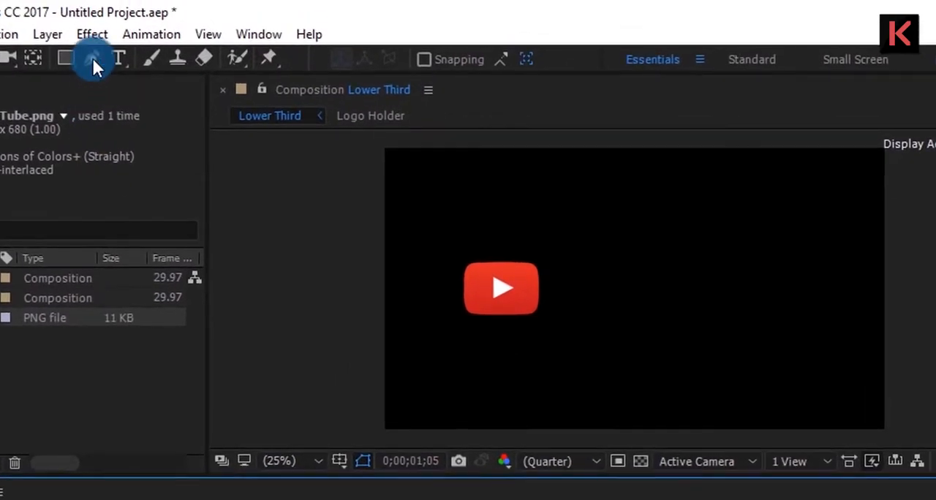
Set up the Pen tool with the fill set to None and a solid red stroke.
click(92, 56)
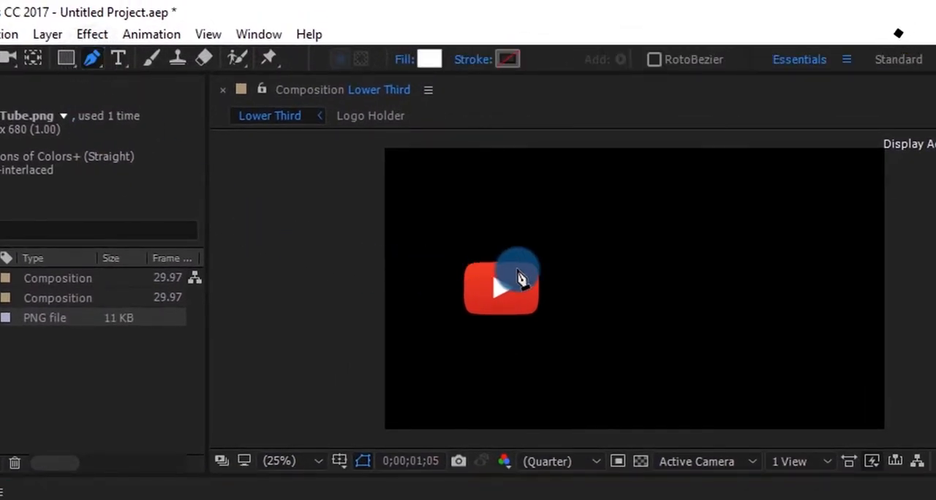
click(406, 60)
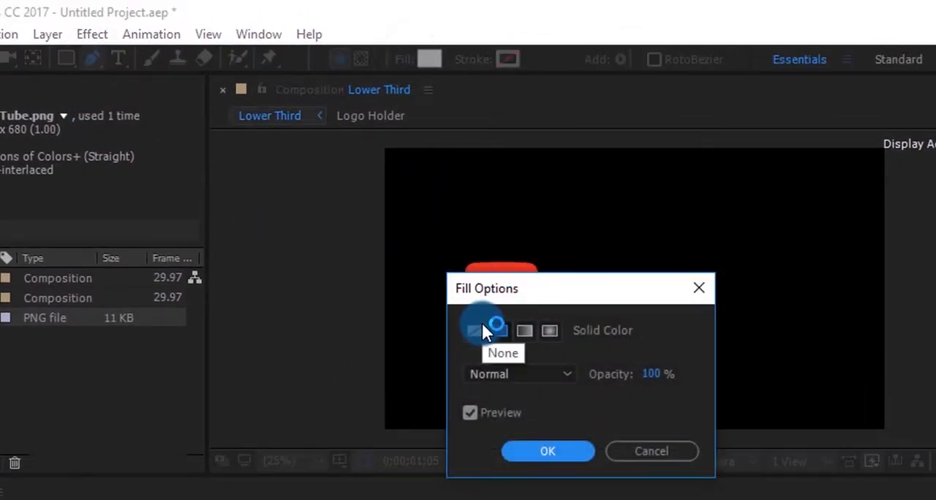
click(479, 330)
click(544, 449)
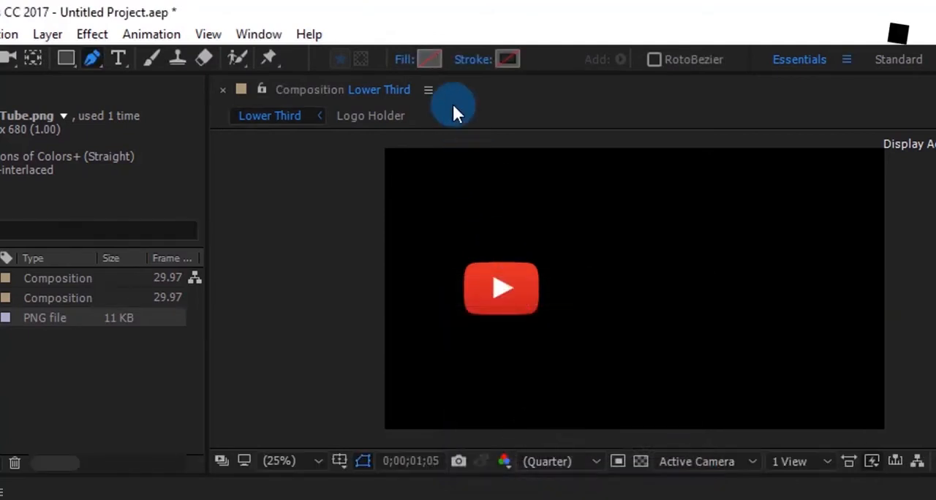
click(472, 59)
click(502, 331)
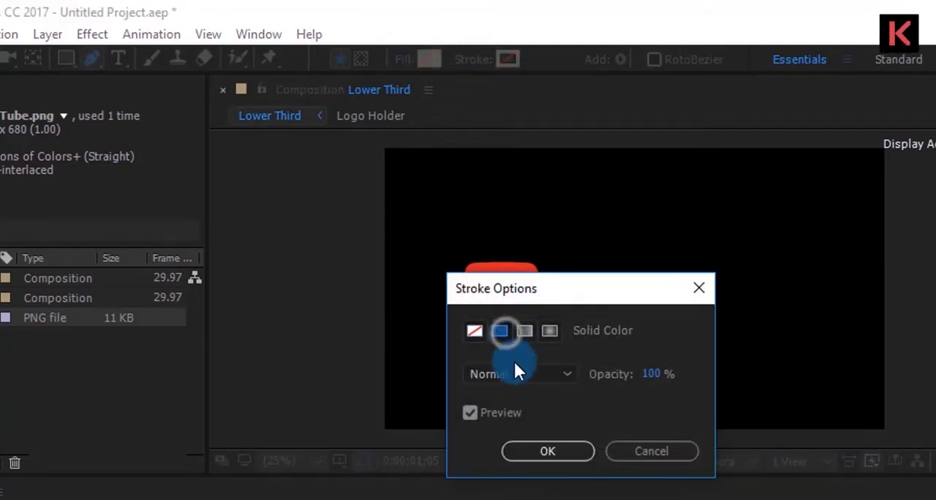
click(549, 459)
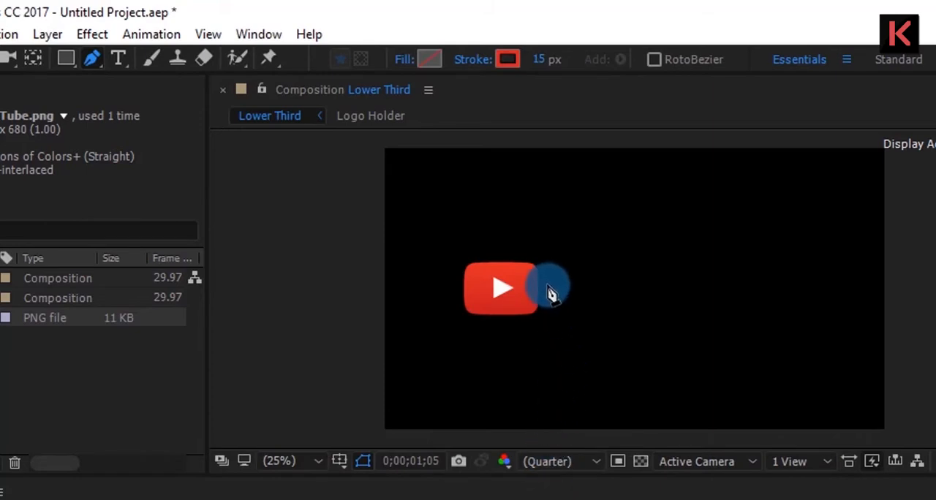
Draw a straight horizontal line above the logo and rename its shape layer to Red.
click(530, 258)
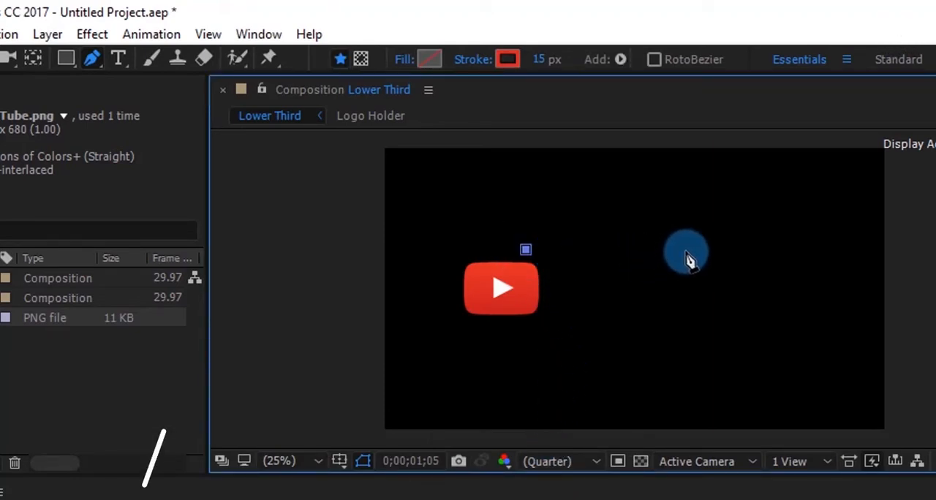
click(687, 251)
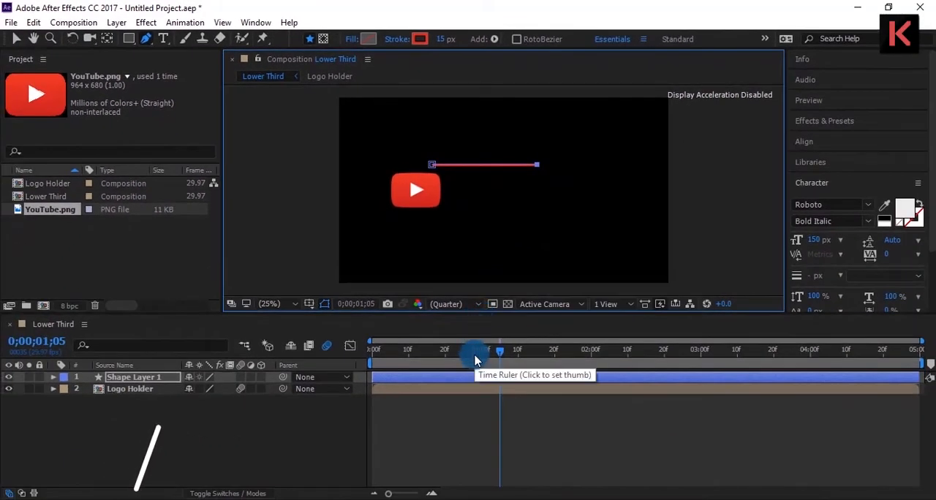
click(142, 379)
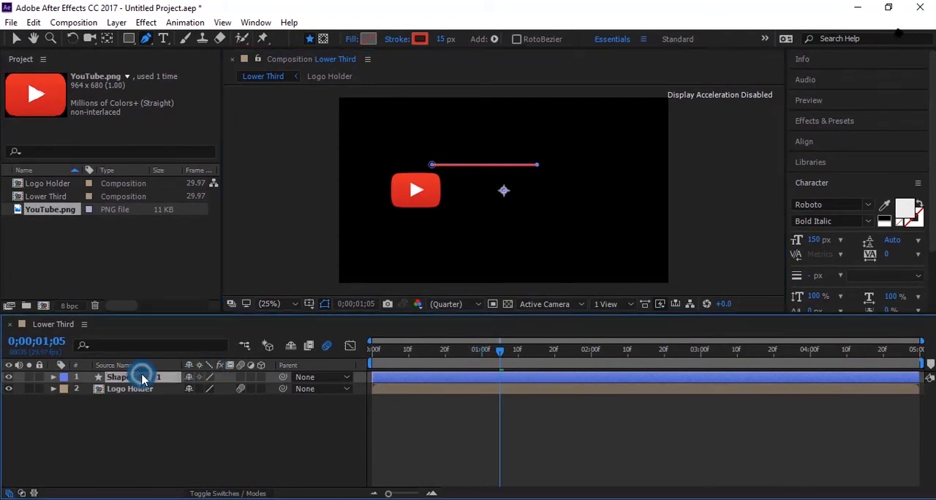
key(Return)
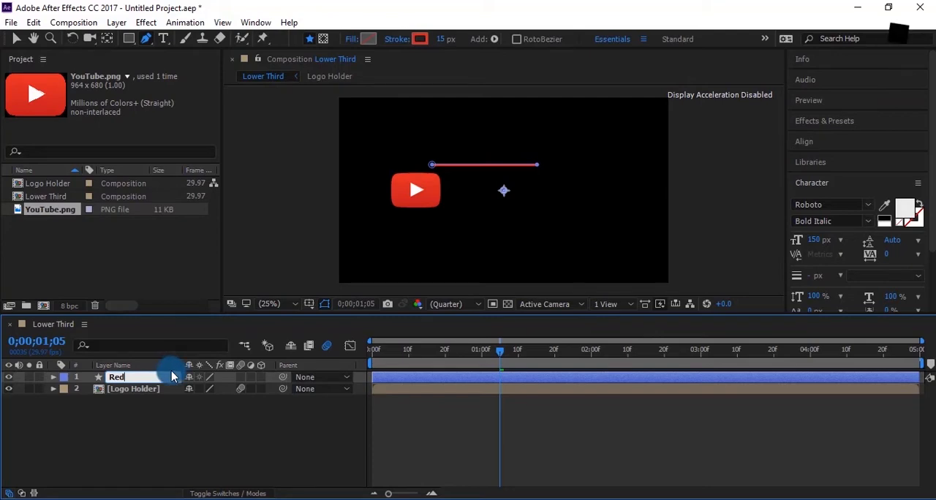
key(Return)
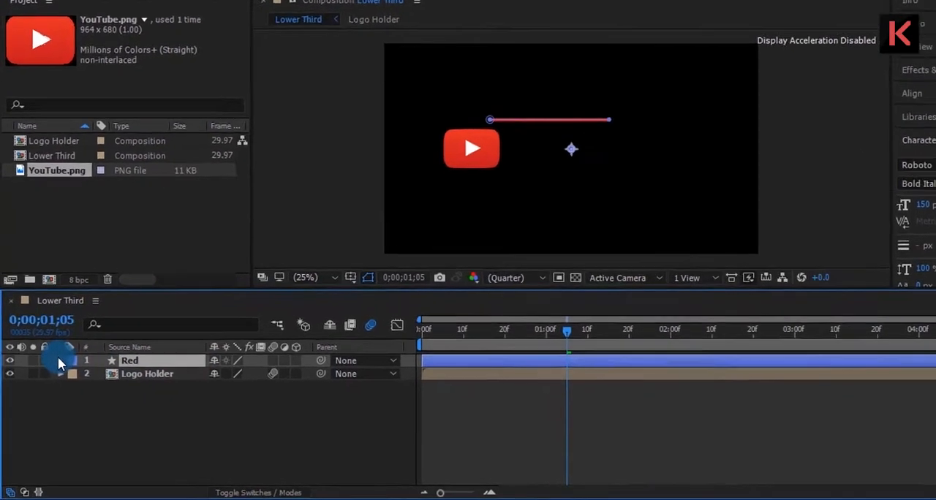
Set the Line Cap of Stroke 1 in the Red layer to Round Cap.
click(60, 360)
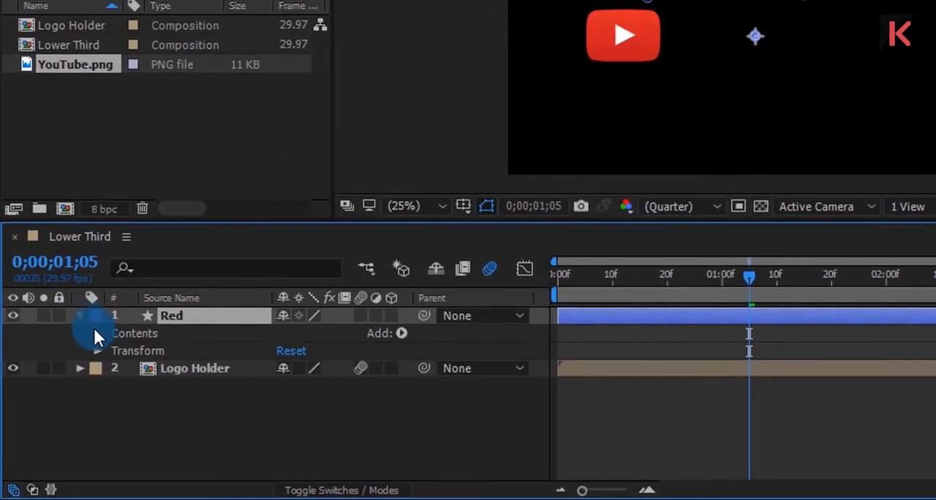
click(97, 334)
click(114, 351)
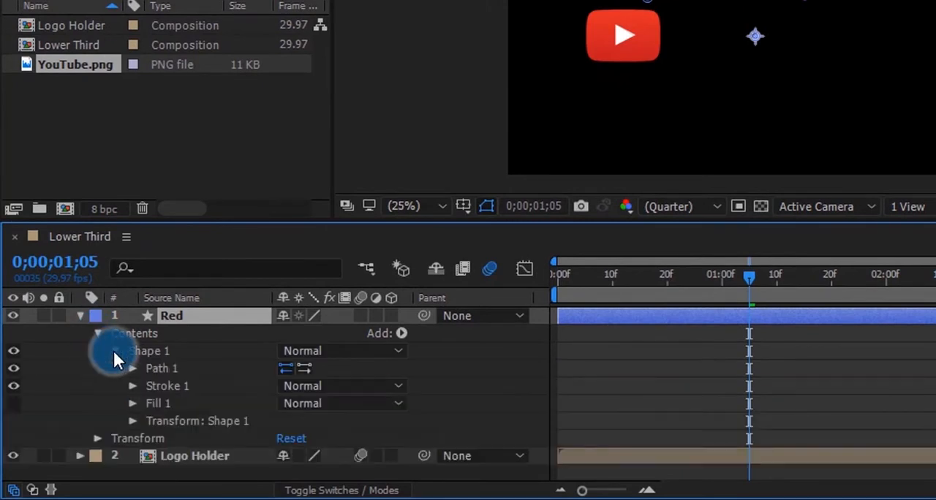
click(134, 385)
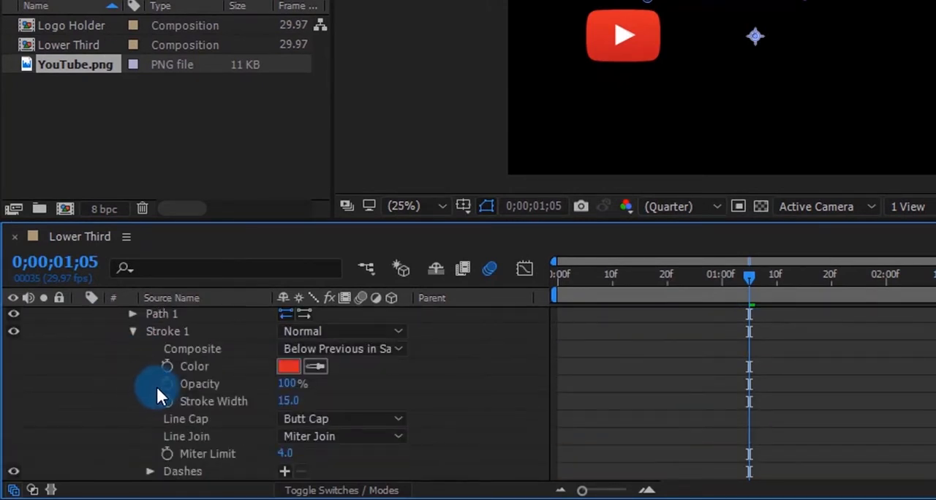
click(334, 419)
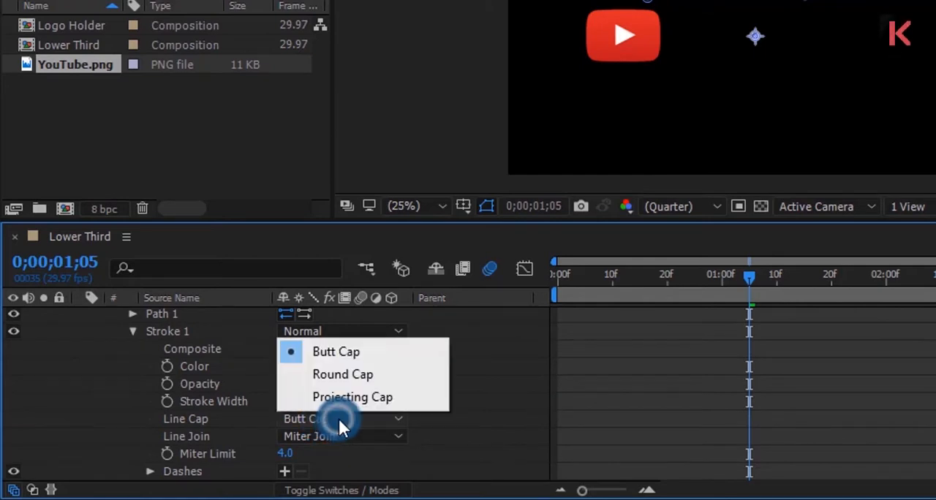
click(351, 380)
scroll(146, 379, up, 3)
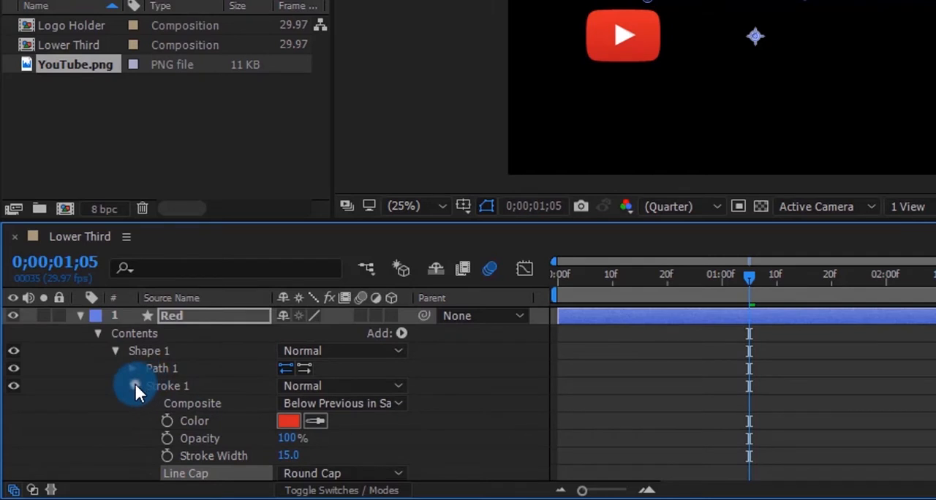
click(135, 386)
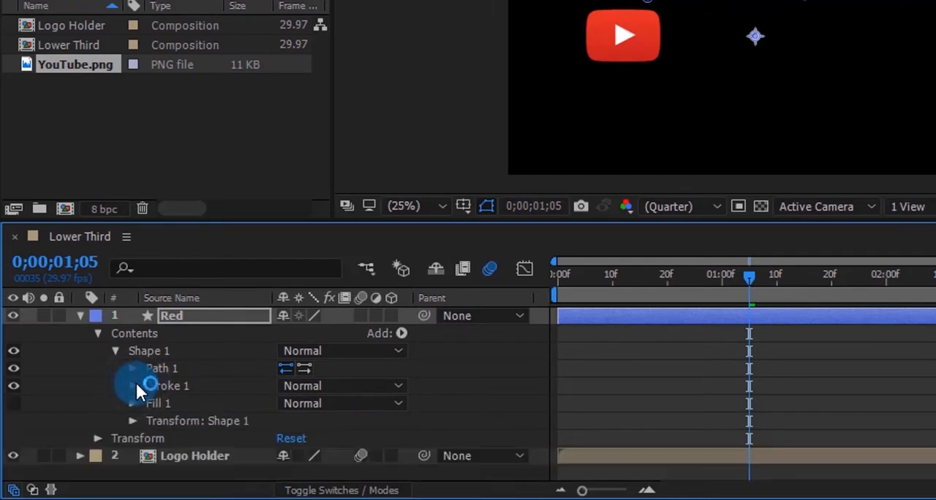
Add Trim Paths to Shape 1 of the Red layer and expand its properties.
click(398, 334)
click(491, 227)
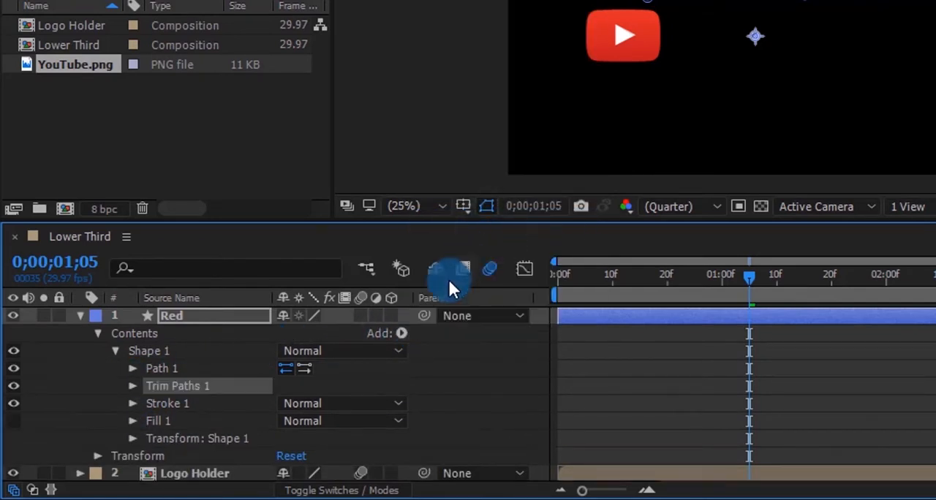
click(131, 386)
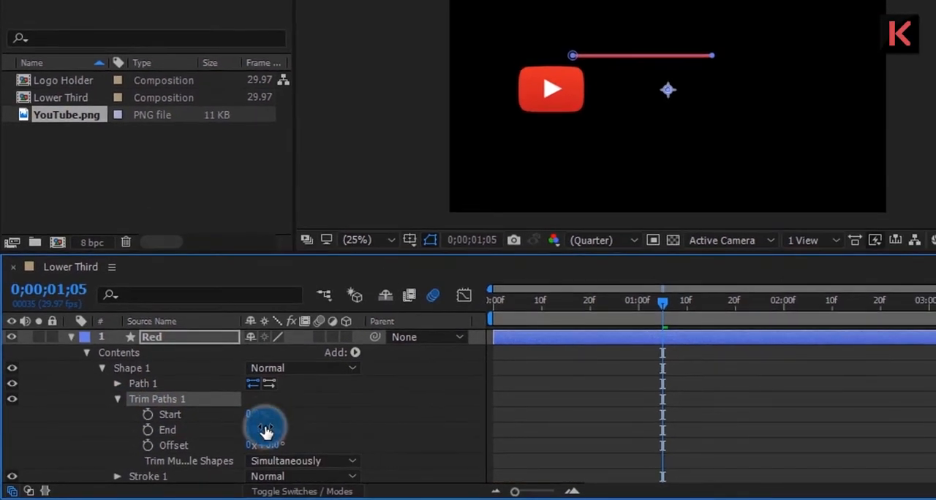
Keyframe the Trim Paths Start and End at 100% on 0;00;01;05 and both at 0% on 0;00;00;20.
click(297, 418)
drag(256, 415, 419, 412)
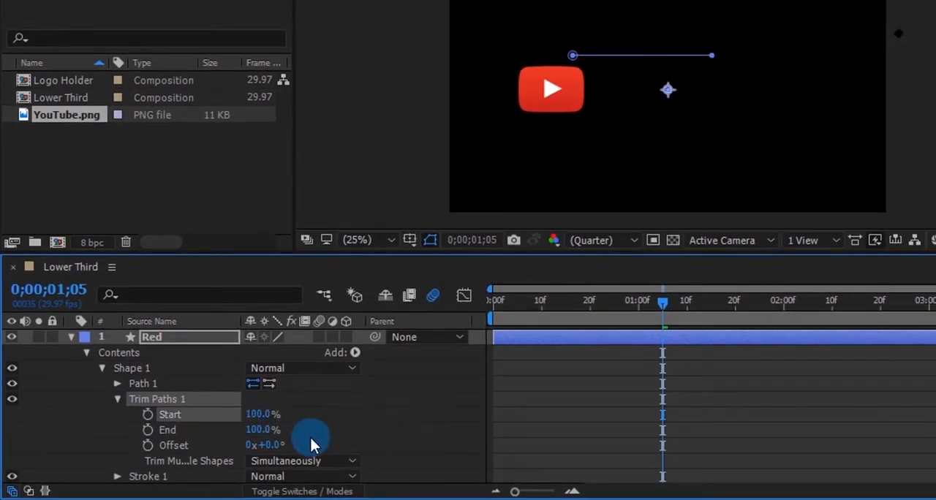
click(148, 431)
click(148, 414)
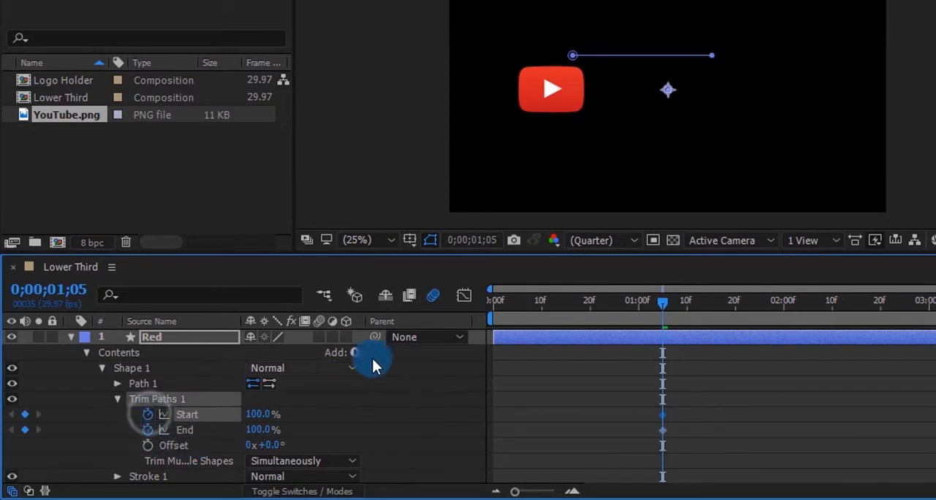
click(594, 301)
drag(595, 301, 589, 302)
drag(263, 413, 185, 431)
drag(261, 429, 125, 430)
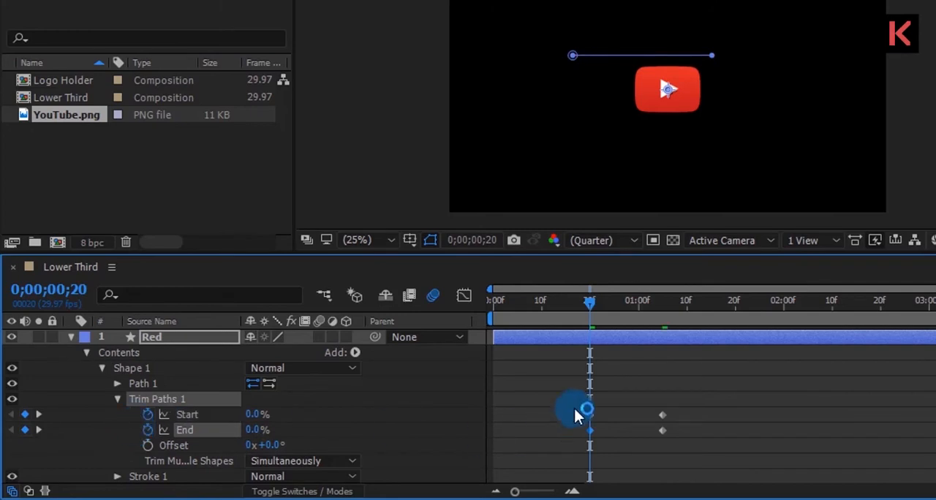
Delay both End keyframes of the Red layer's Trim Paths by five frames and apply Easy Ease to all Start and End keyframes.
drag(575, 302, 589, 342)
mouse_move(578, 447)
mouse_down()
mouse_move(687, 428)
mouse_move(577, 444)
mouse_up()
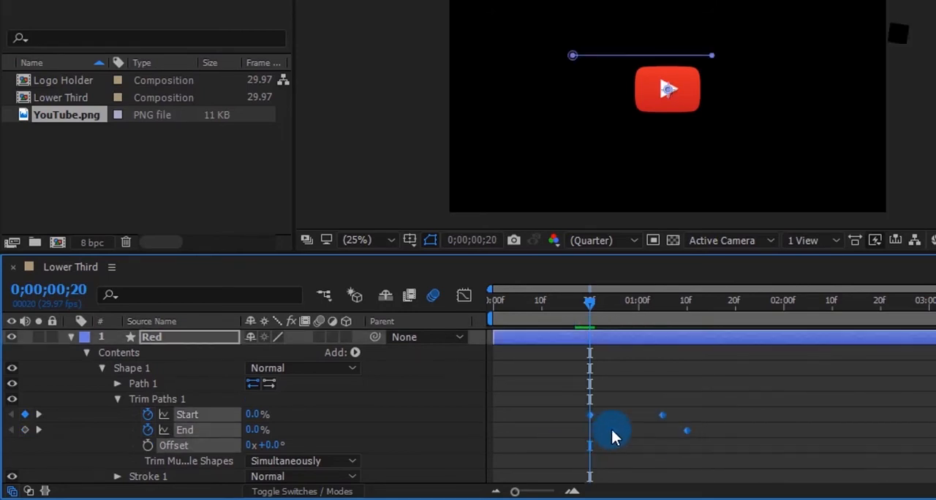
right_click(612, 431)
mouse_move(830, 421)
click(872, 295)
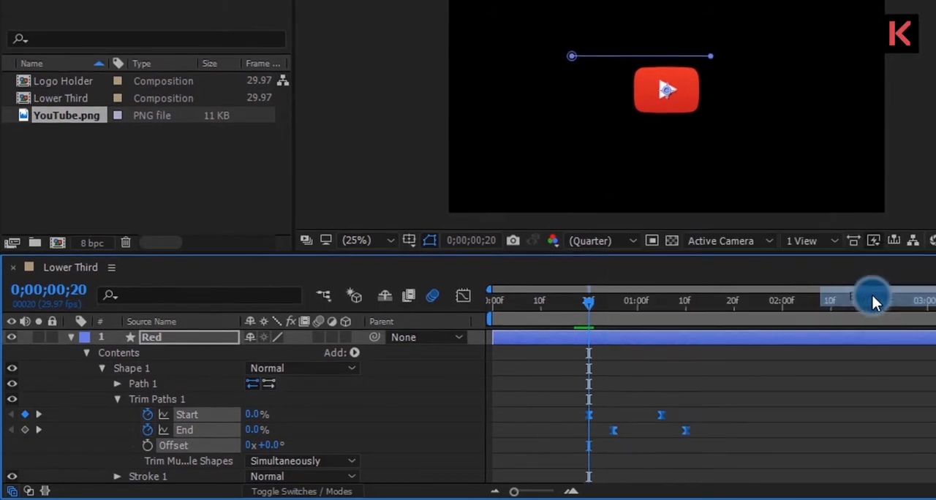
Reshape the speed curves of the Trim Paths Start and End so both peak early and ease out gradually into the last keyframes.
click(468, 300)
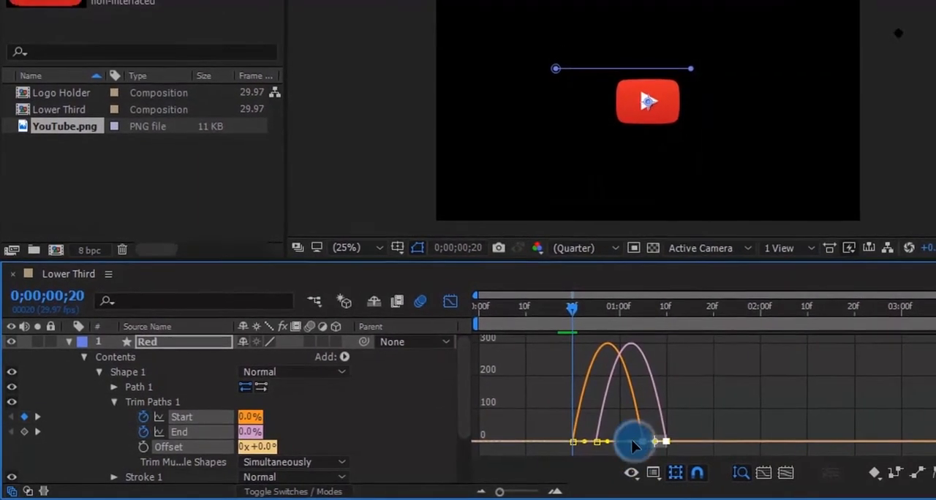
drag(633, 440, 613, 446)
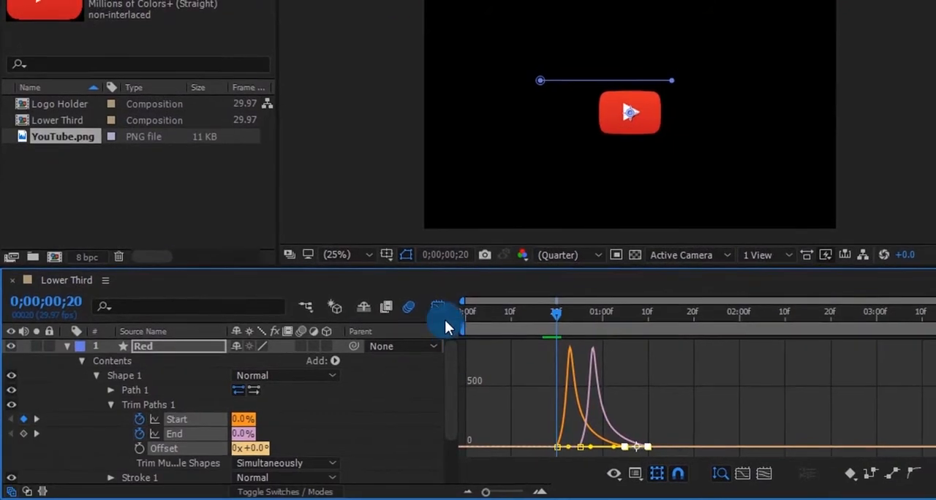
click(444, 304)
Preview the red line's eased animation, replaying it from 0;00;00;12.
key(space)
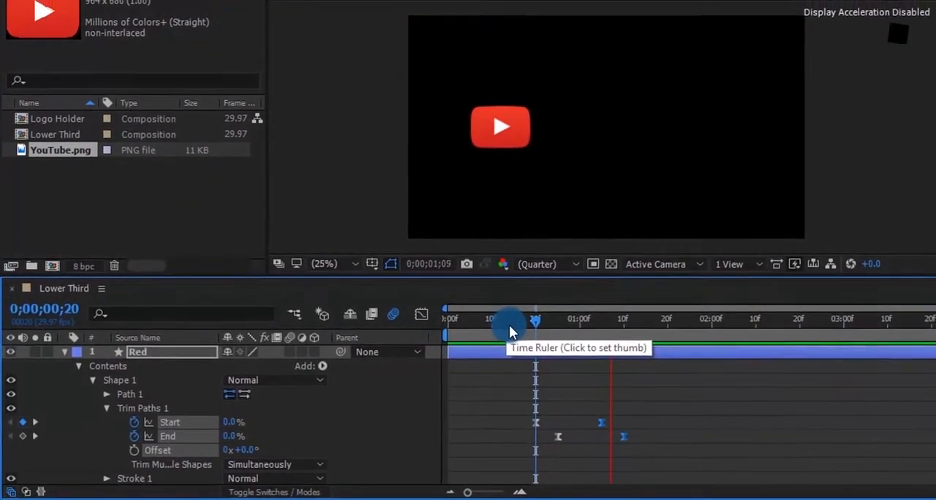
key(space)
drag(526, 317, 511, 327)
key(space)
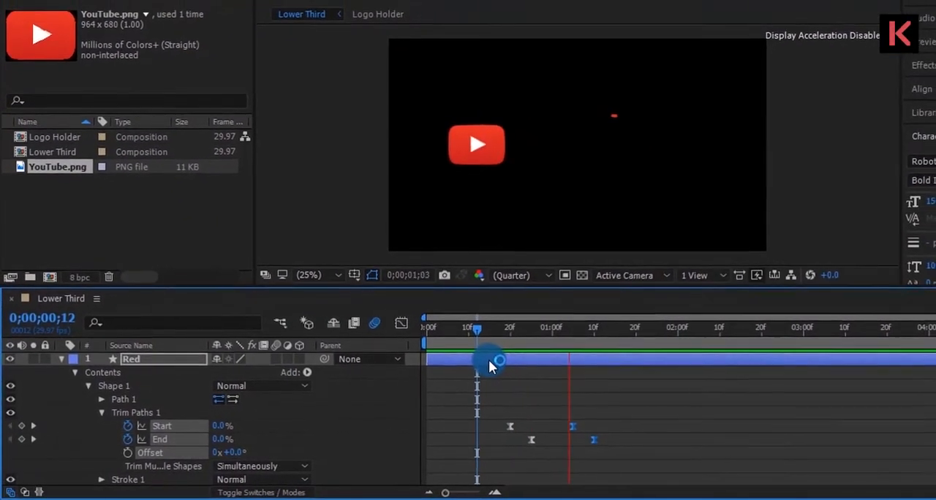
Enable motion blur on the Red layer and replay the line animation from 0;00;00;18 and 0;00;00;20.
key(space)
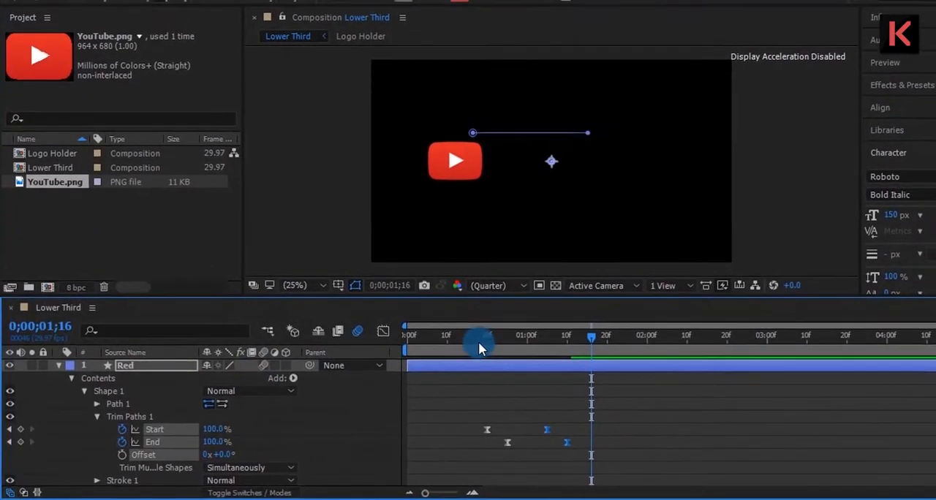
click(489, 335)
key(space)
key(space)
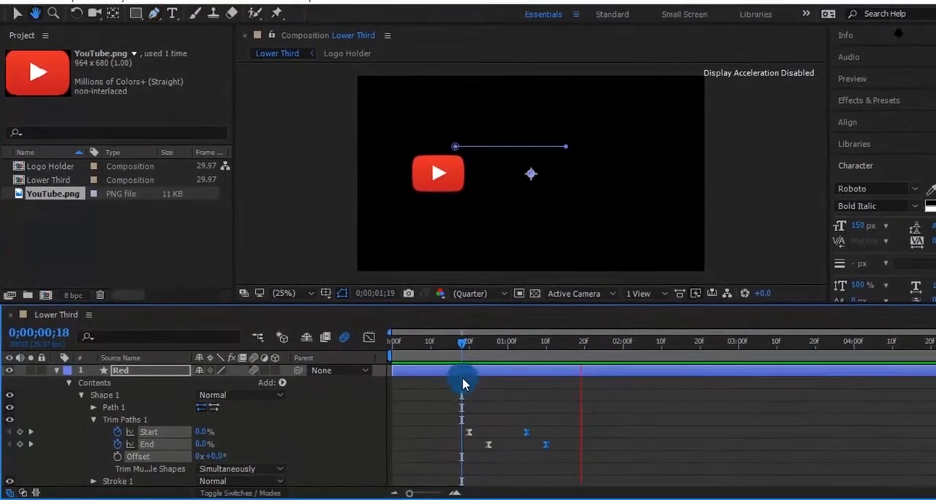
drag(470, 344, 445, 367)
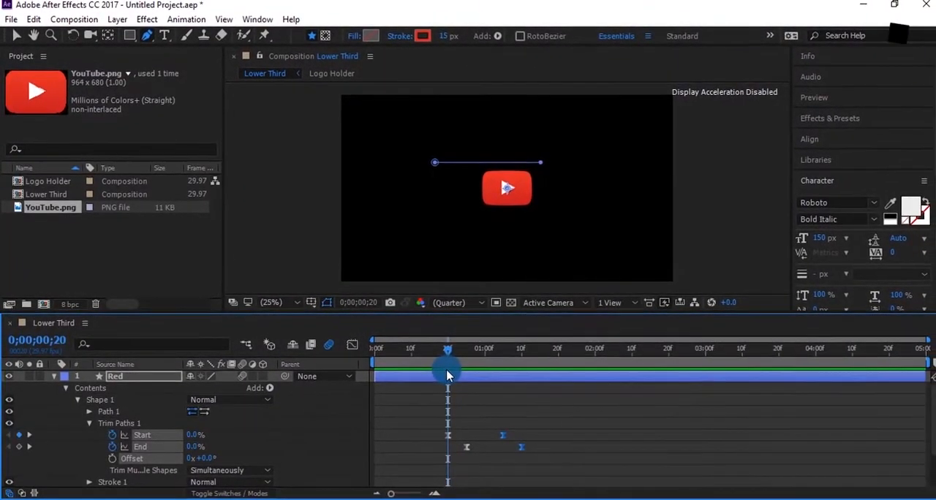
click(175, 380)
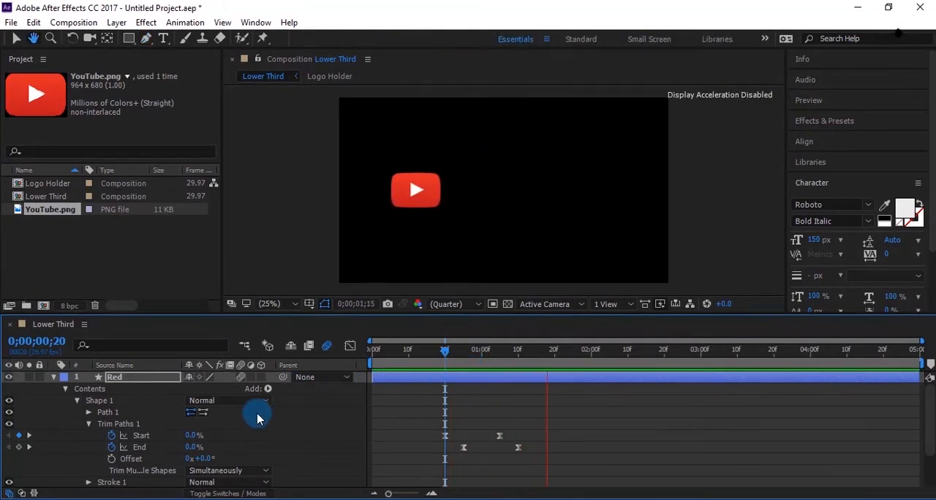
Collapse the Red layer, duplicate it and rename the copy White.
click(53, 380)
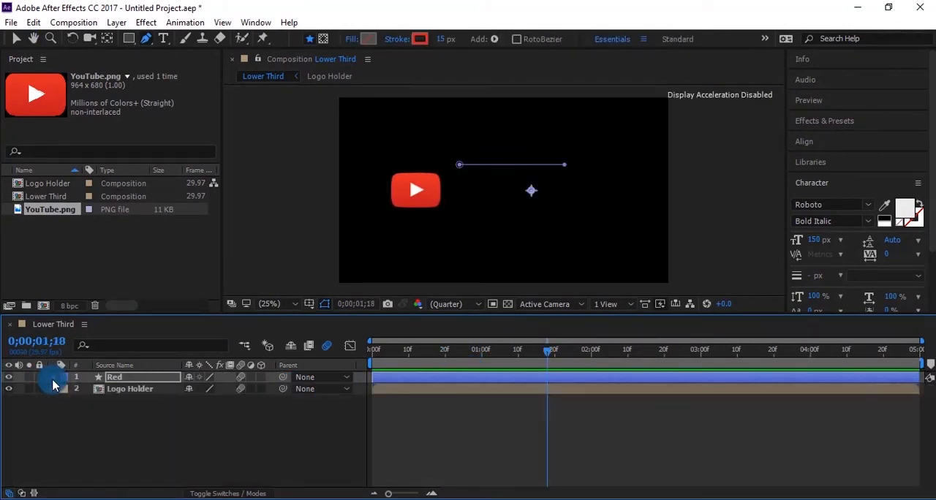
key(ctrl+d)
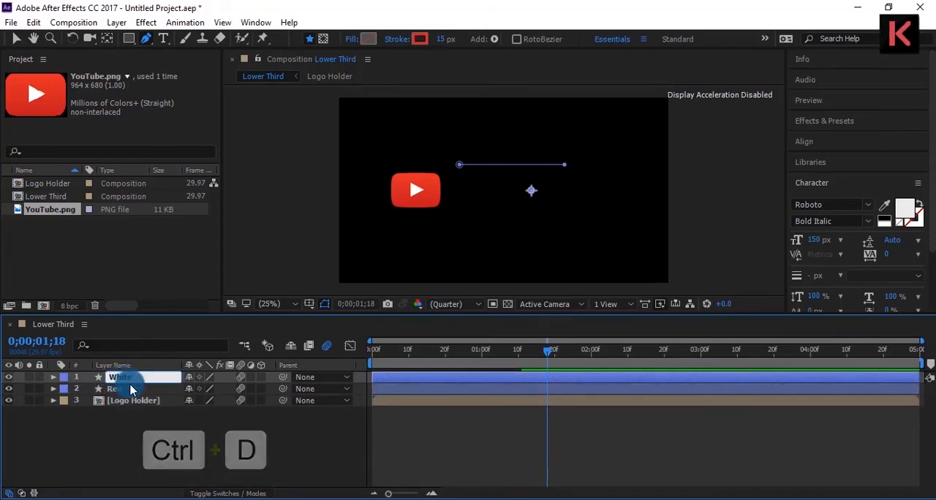
Open the stroke colour of the White layer for editing.
click(417, 39)
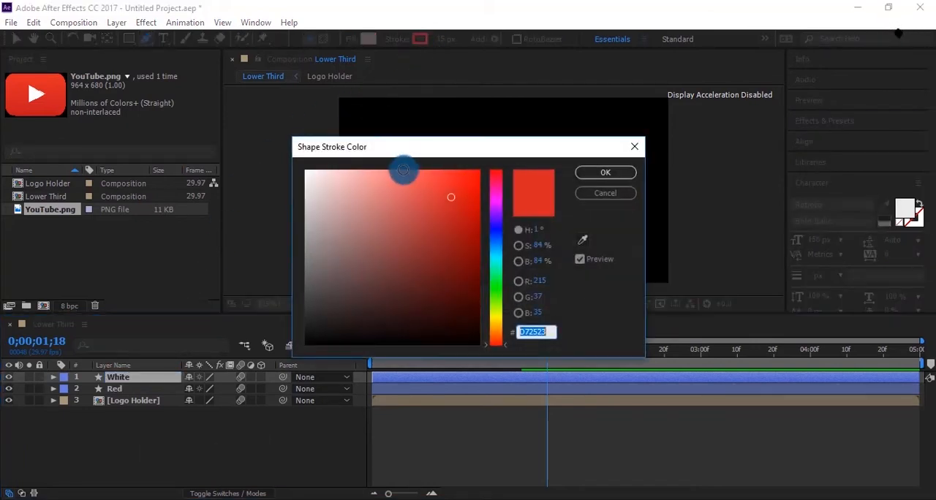